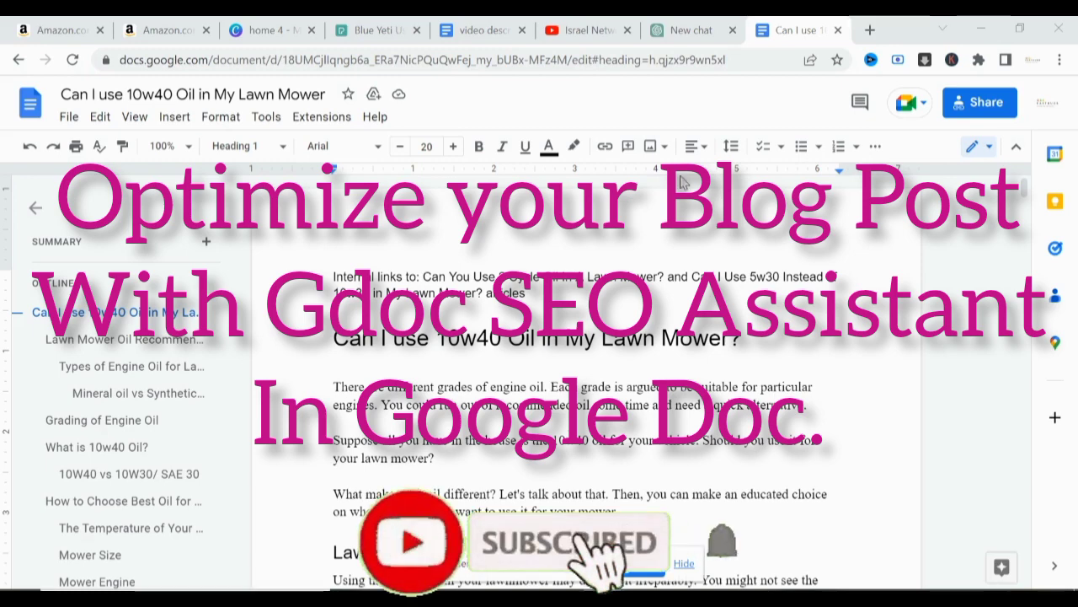
pyautogui.click(582, 32)
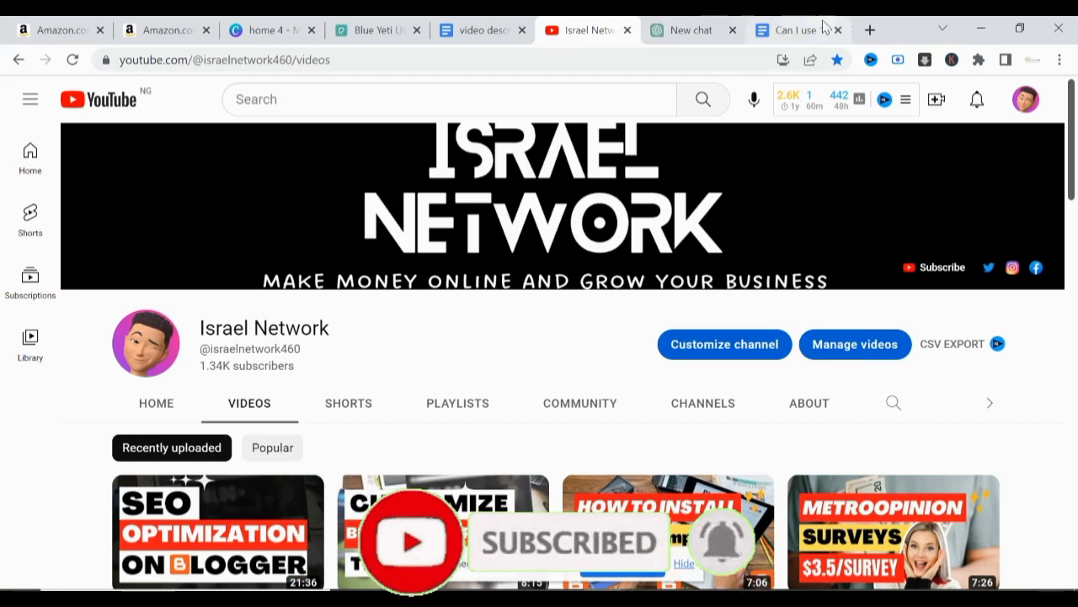
pyautogui.click(792, 30)
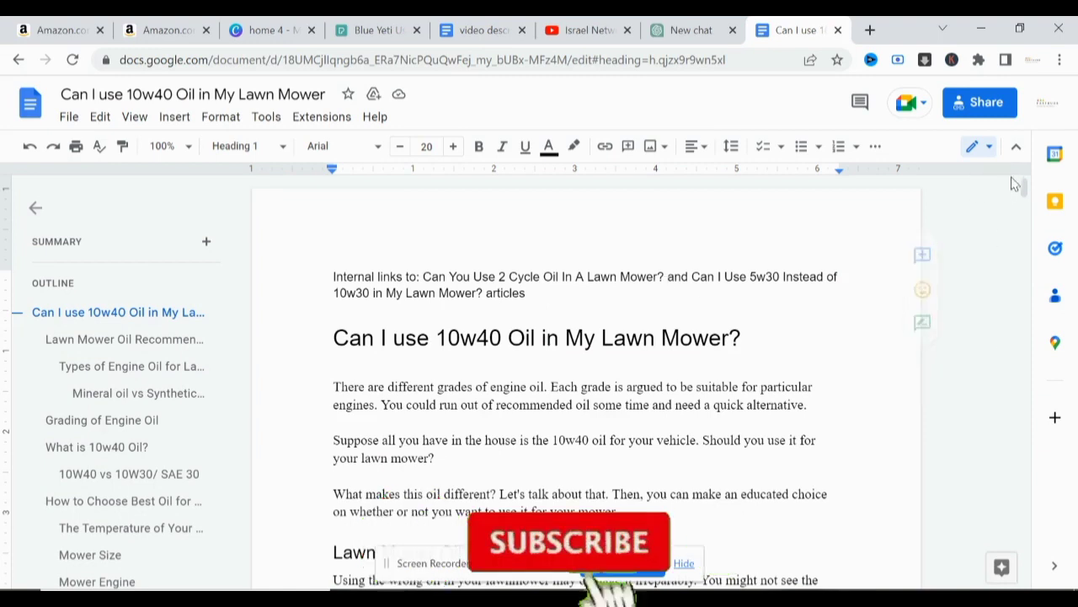
pyautogui.moveTo(1025, 191)
pyautogui.mouseDown()
pyautogui.moveTo(1027, 205)
pyautogui.moveTo(1027, 178)
pyautogui.mouseUp()
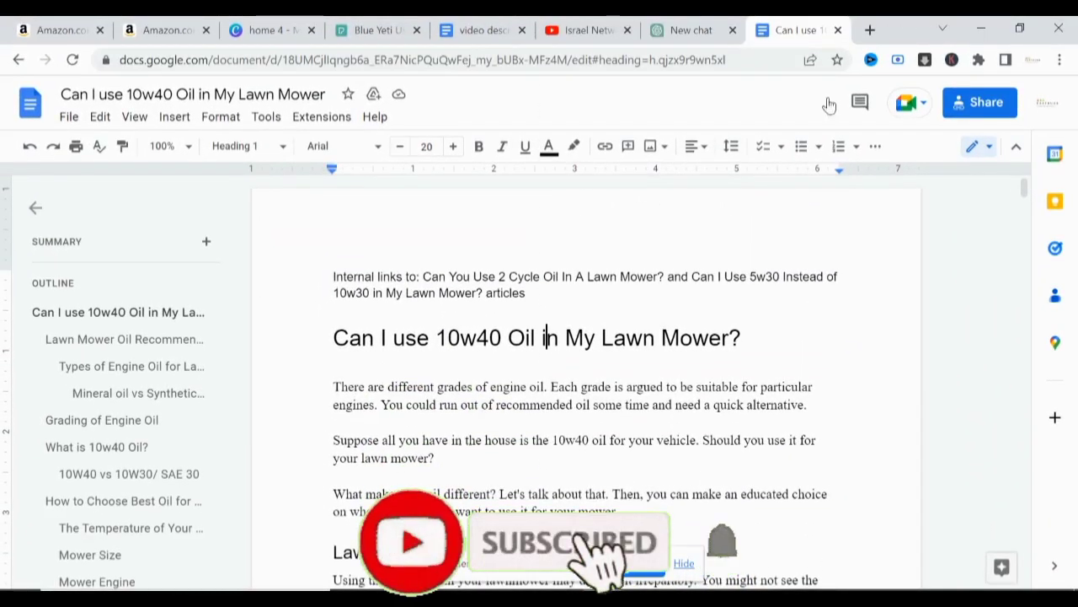
# Look up the GDoc SEO Assistant add-on in the Google Workspace Marketplace and review its listing.
pyautogui.click(322, 119)
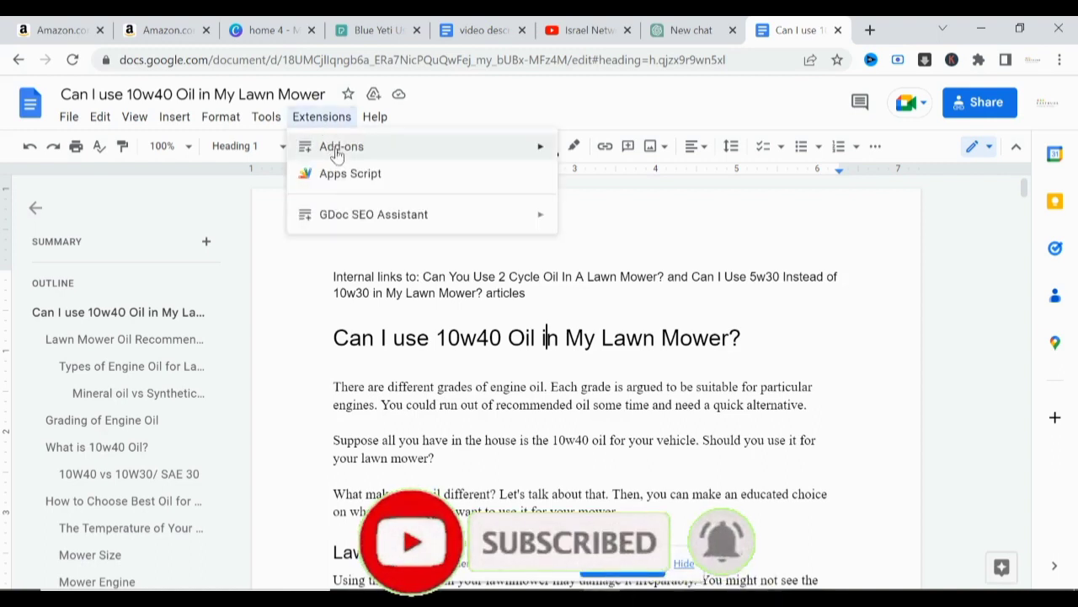
pyautogui.moveTo(340, 156)
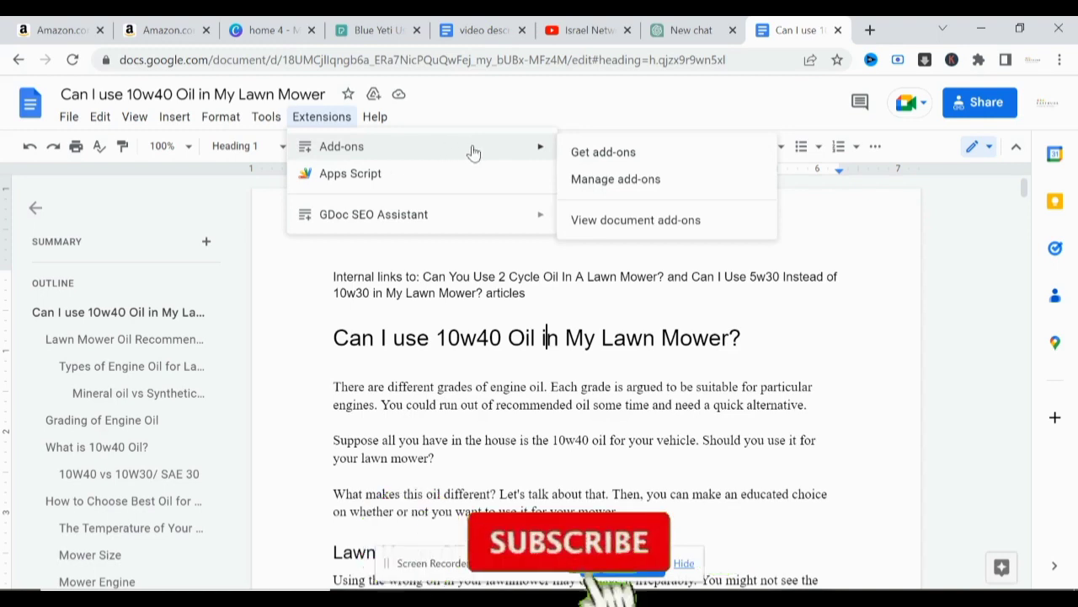
pyautogui.click(600, 156)
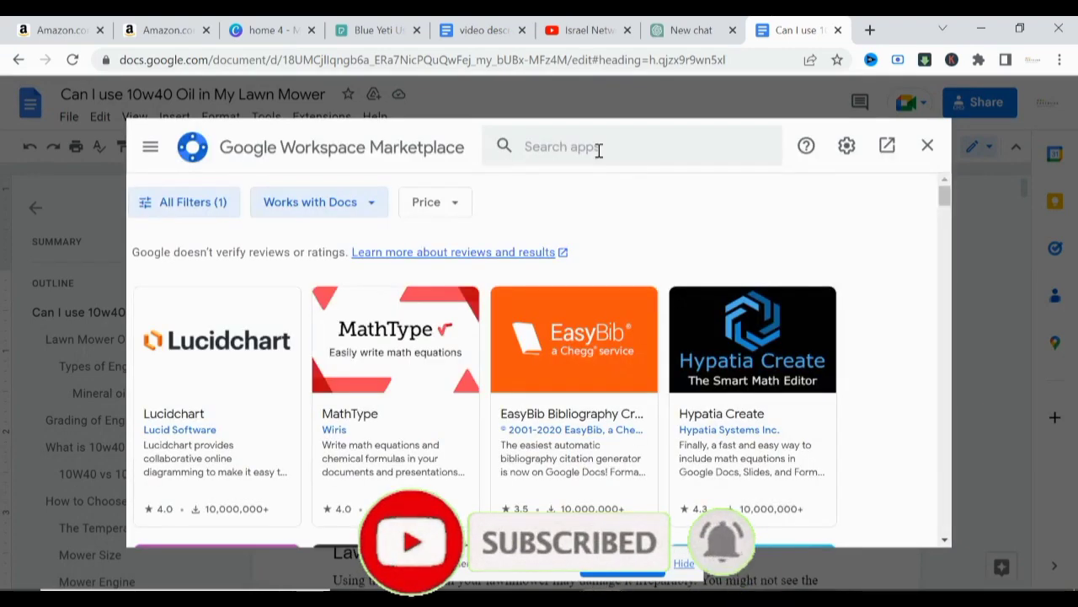
pyautogui.click(600, 150)
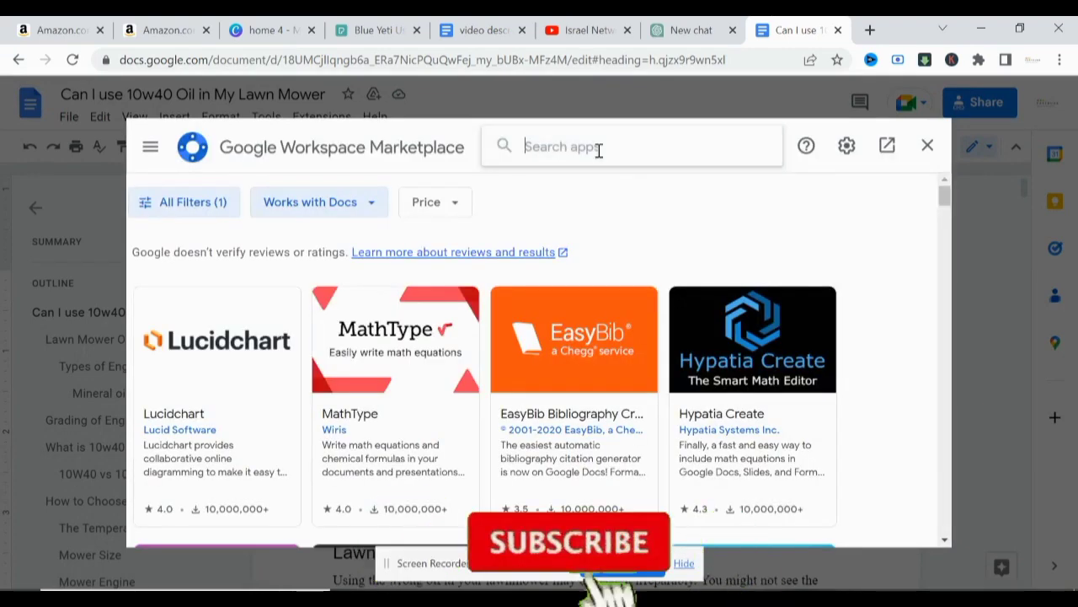
pyautogui.write('g')
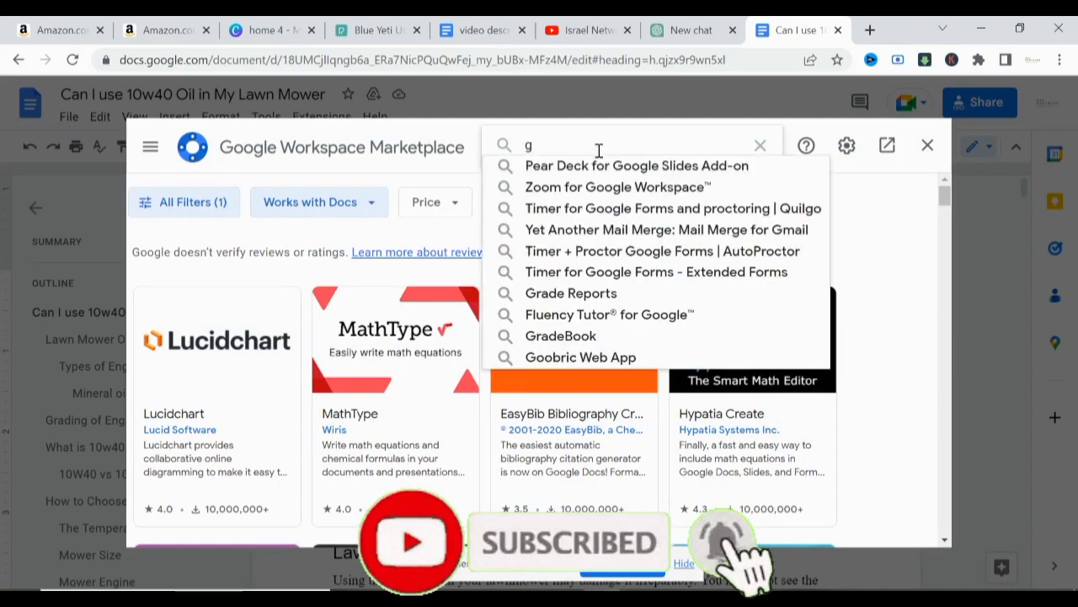
pyautogui.write('doc')
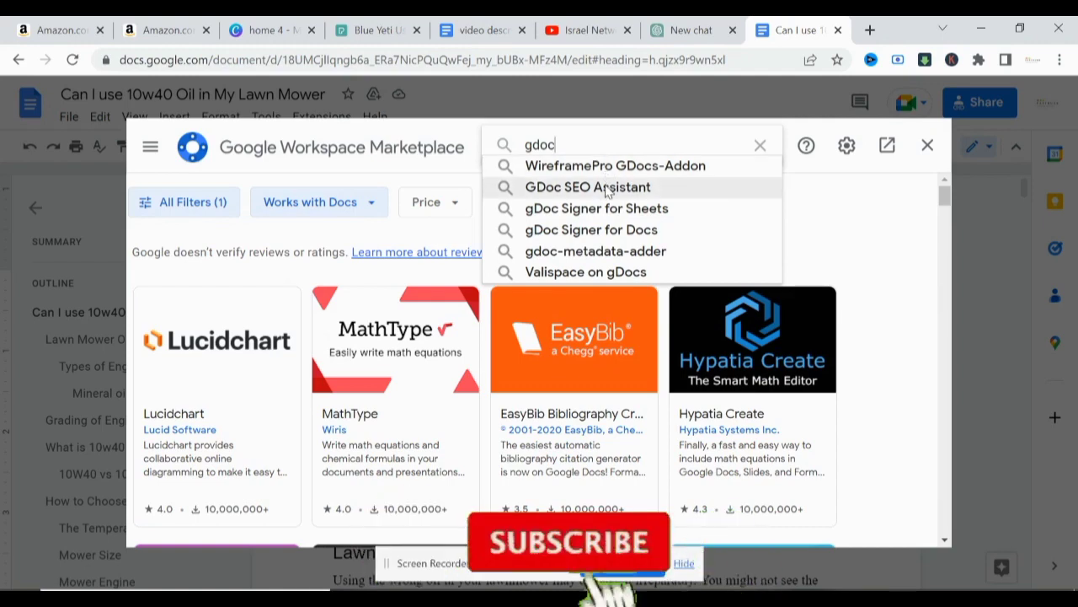
pyautogui.click(606, 188)
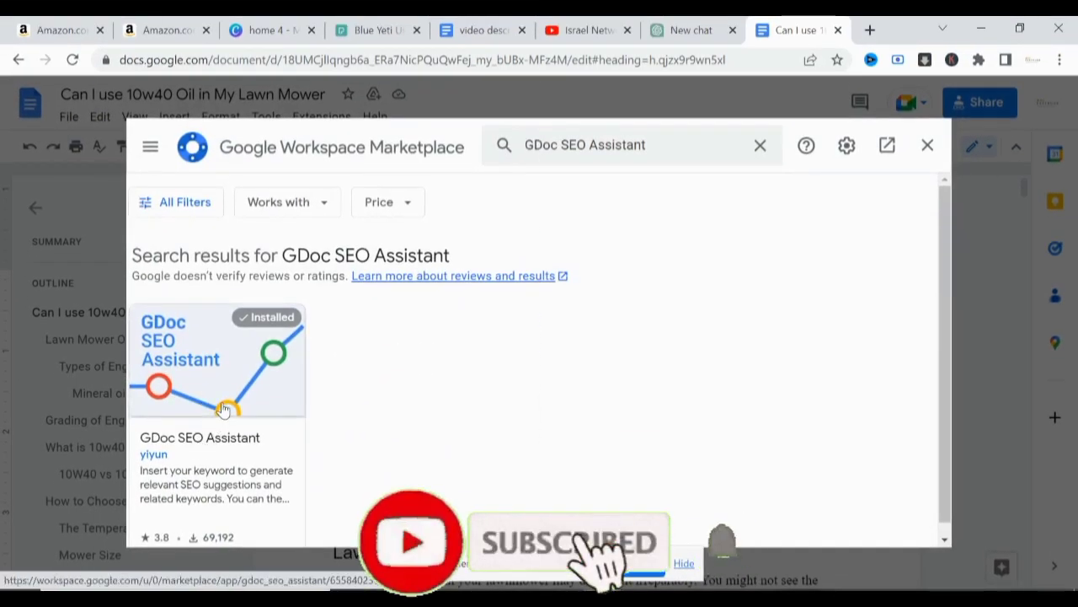
pyautogui.click(225, 410)
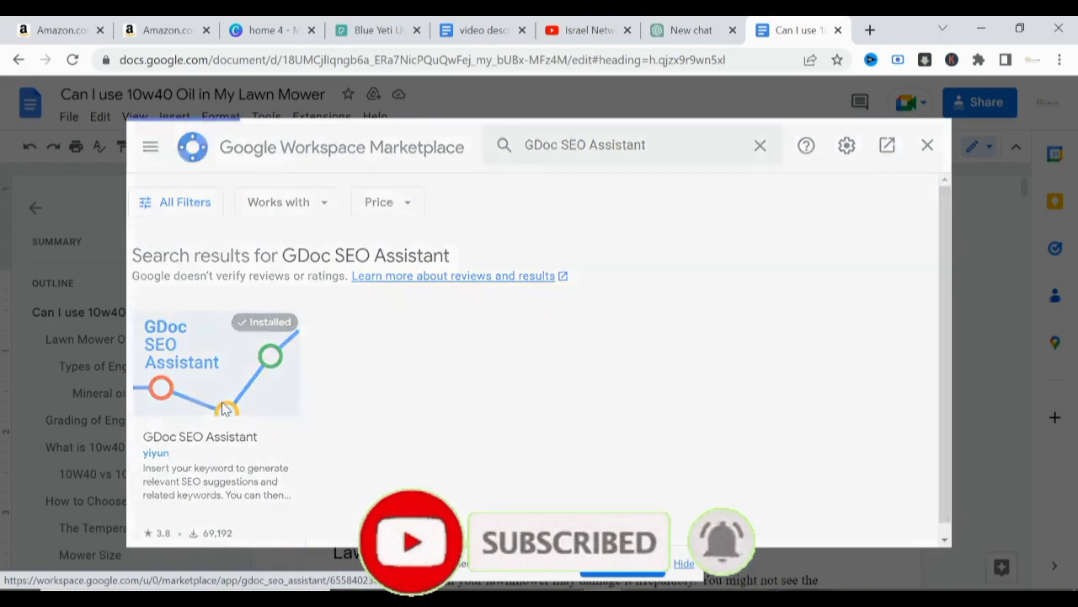
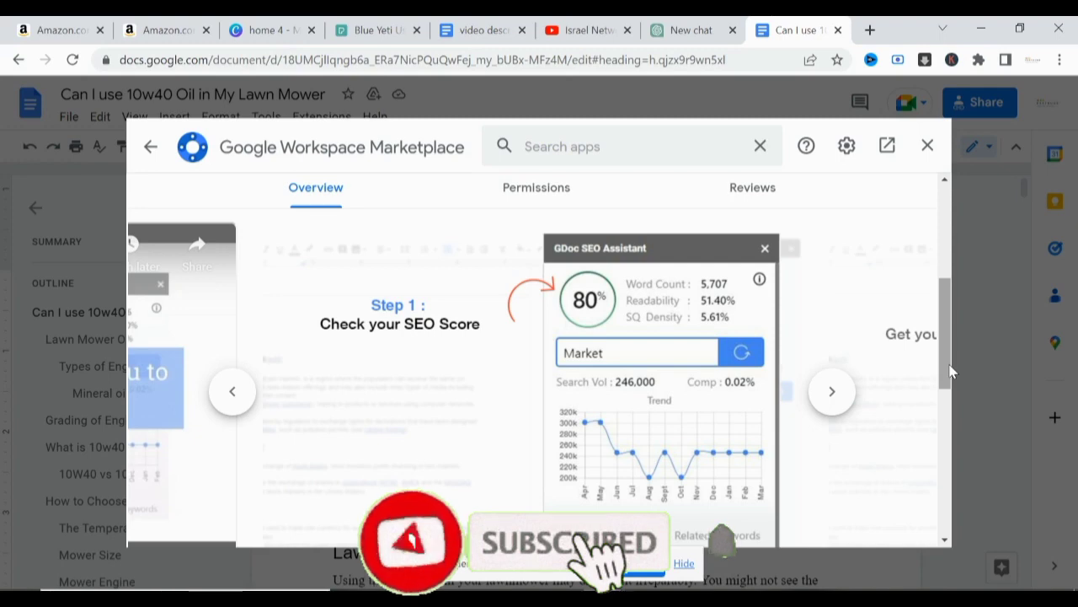
pyautogui.click(927, 147)
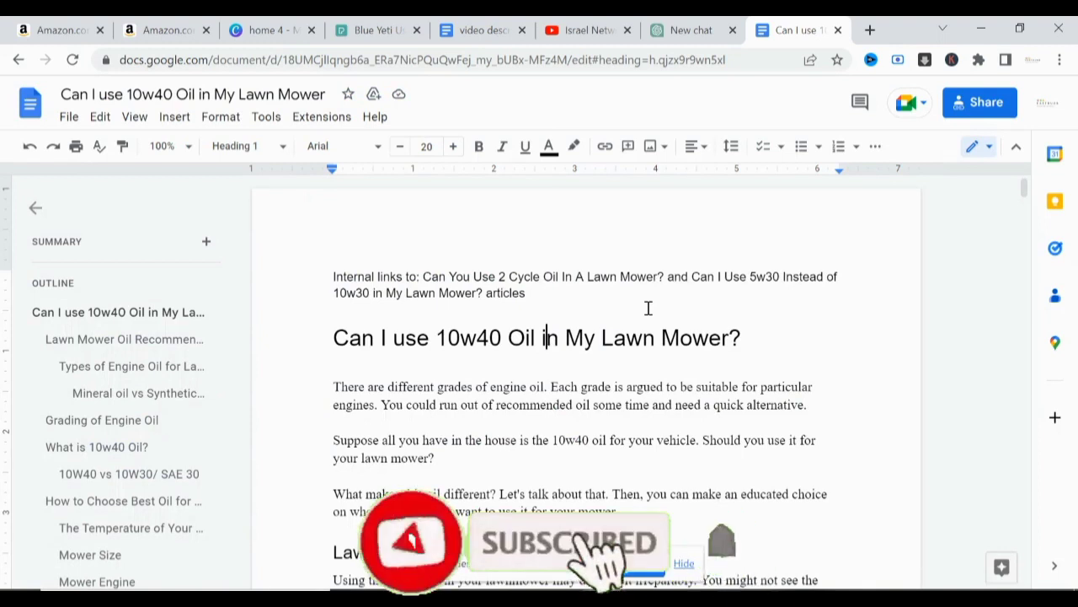
# Launch GDoc SEO Assistant for the 10w40 oil article.
pyautogui.click(314, 120)
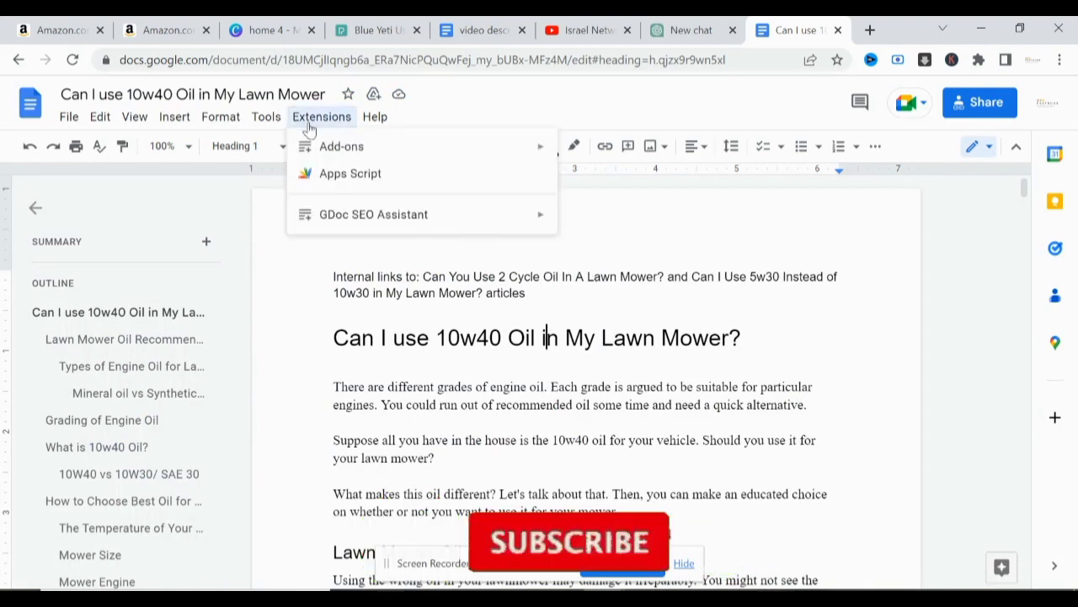
pyautogui.moveTo(396, 221)
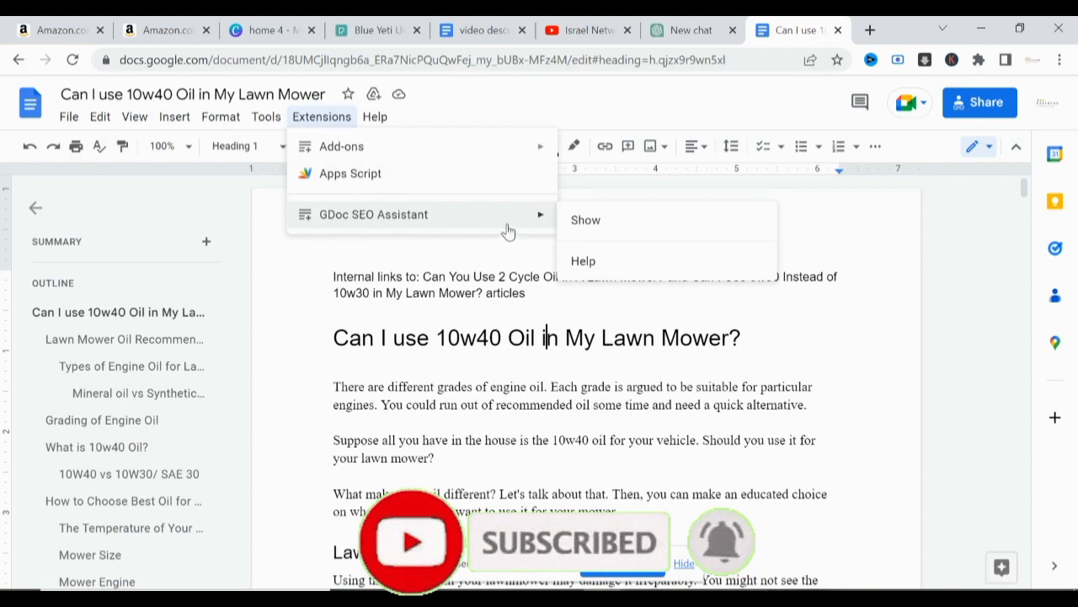
pyautogui.click(582, 224)
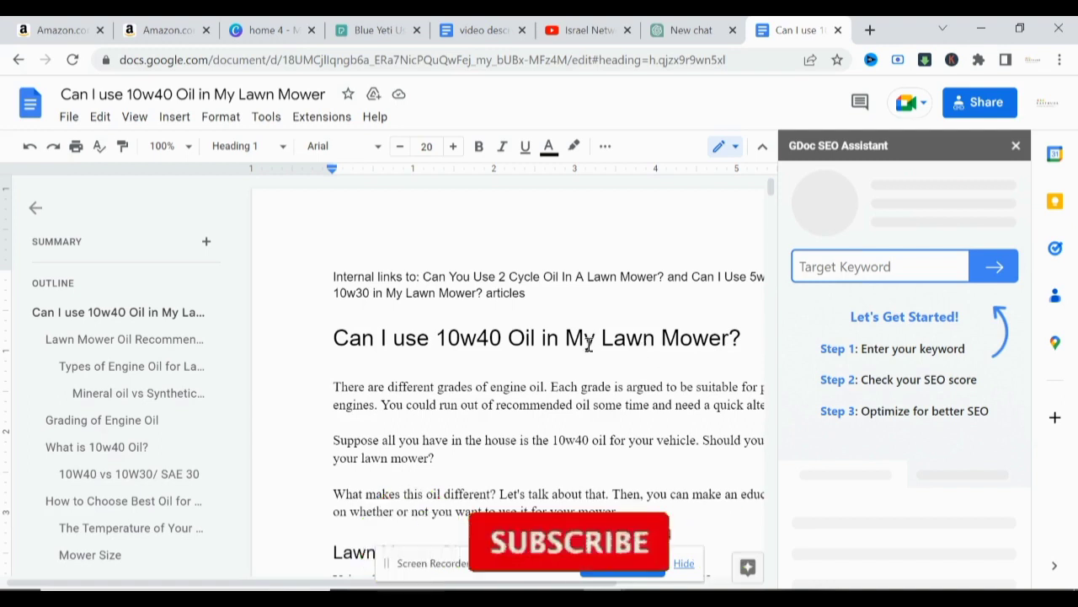
# Run the SEO analysis with the copied article heading "Can I use 10w40 Oil in My Lawn Mower?" as target keyword and read the SEO suggestions.
pyautogui.tripleClick(729, 338)
pyautogui.rightClick(663, 344)
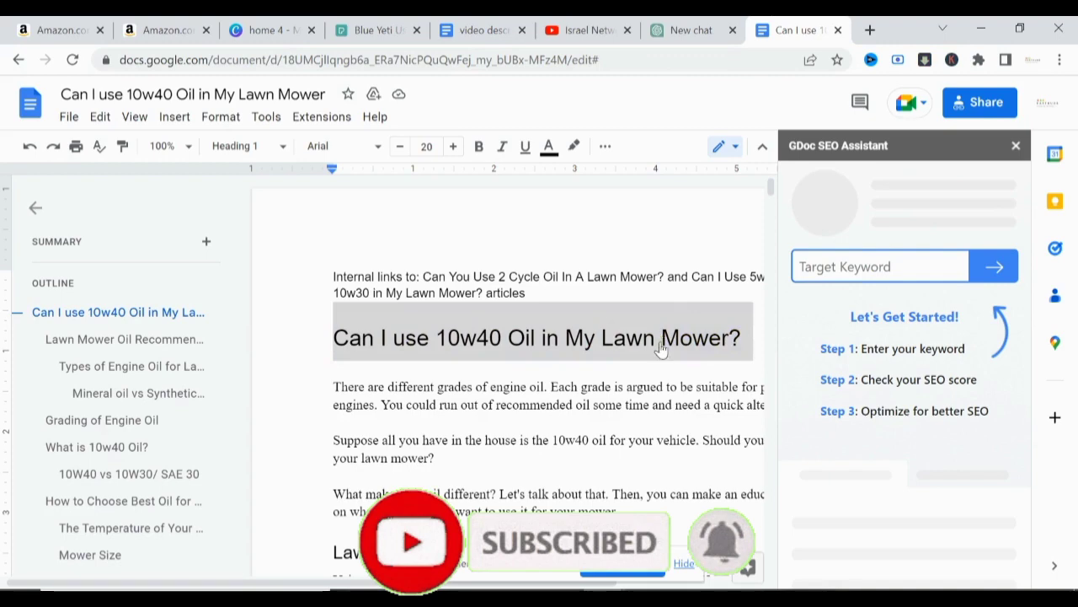
pyautogui.click(727, 190)
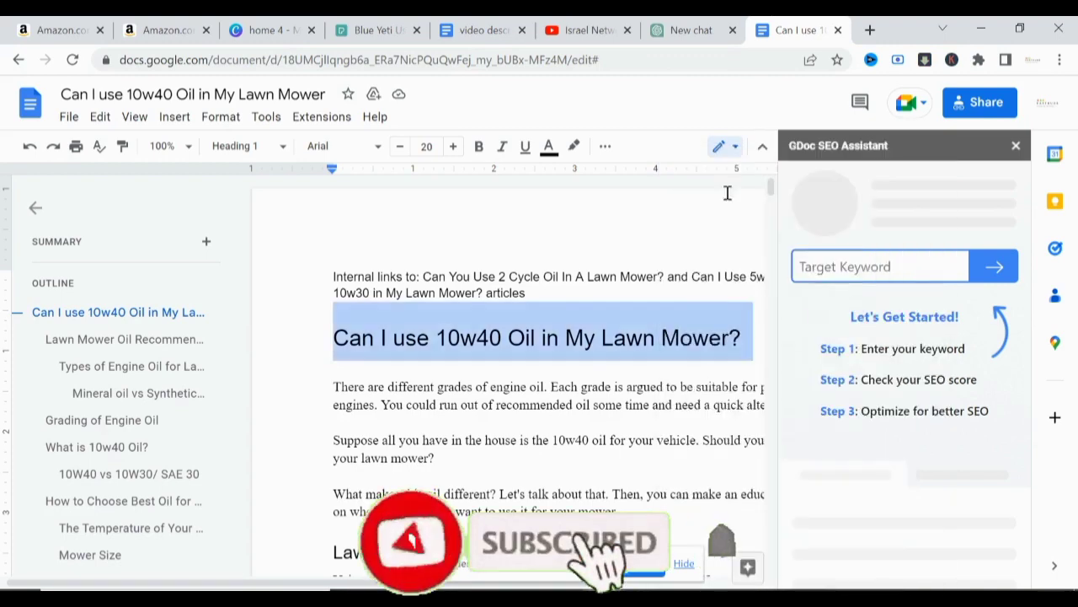
pyautogui.click(542, 341)
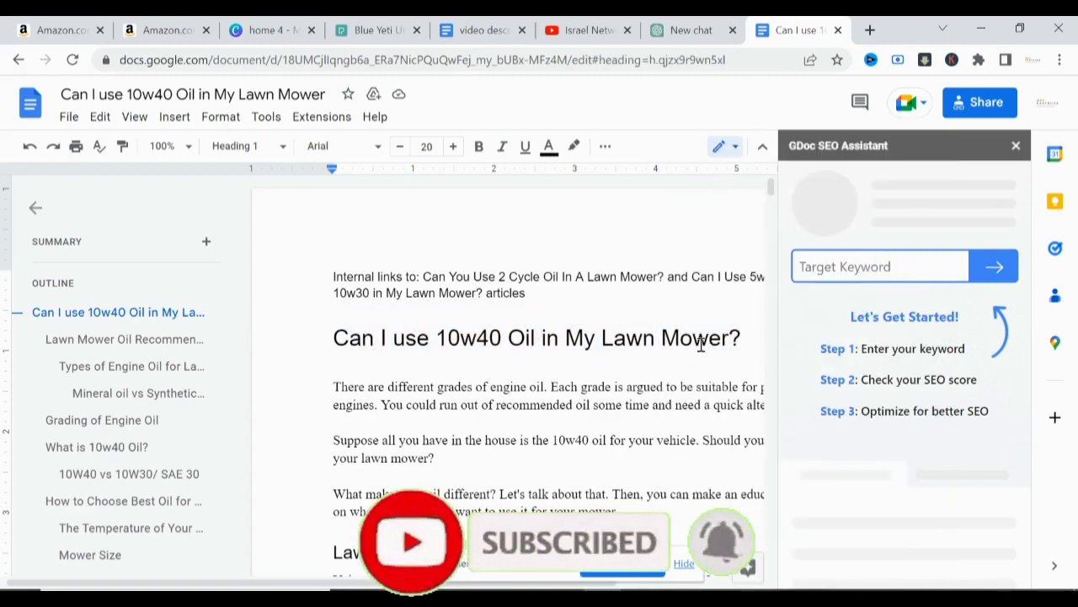
pyautogui.rightClick(799, 276)
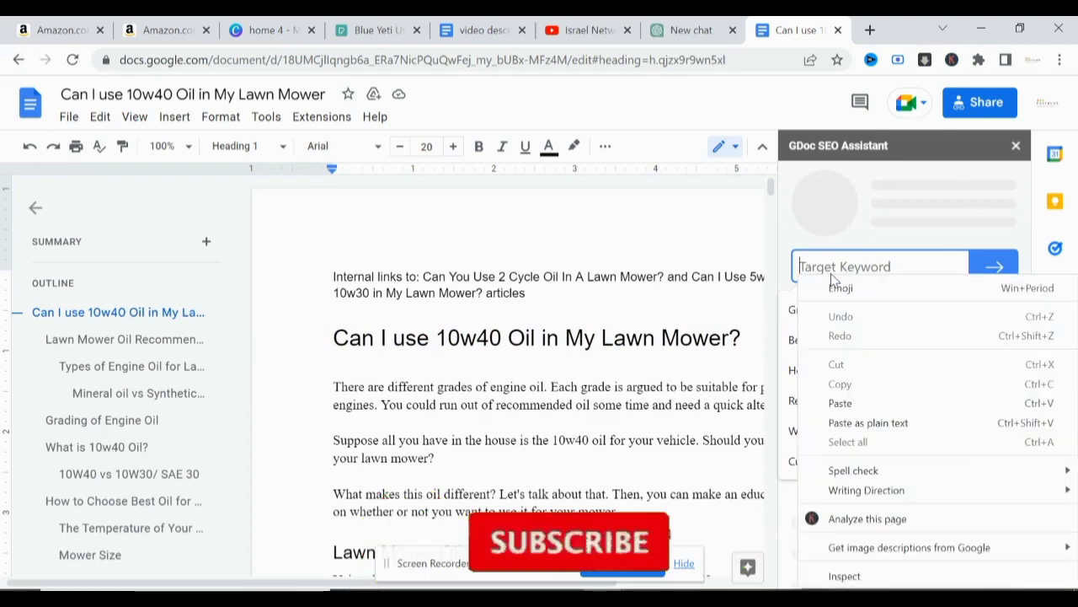
pyautogui.click(867, 403)
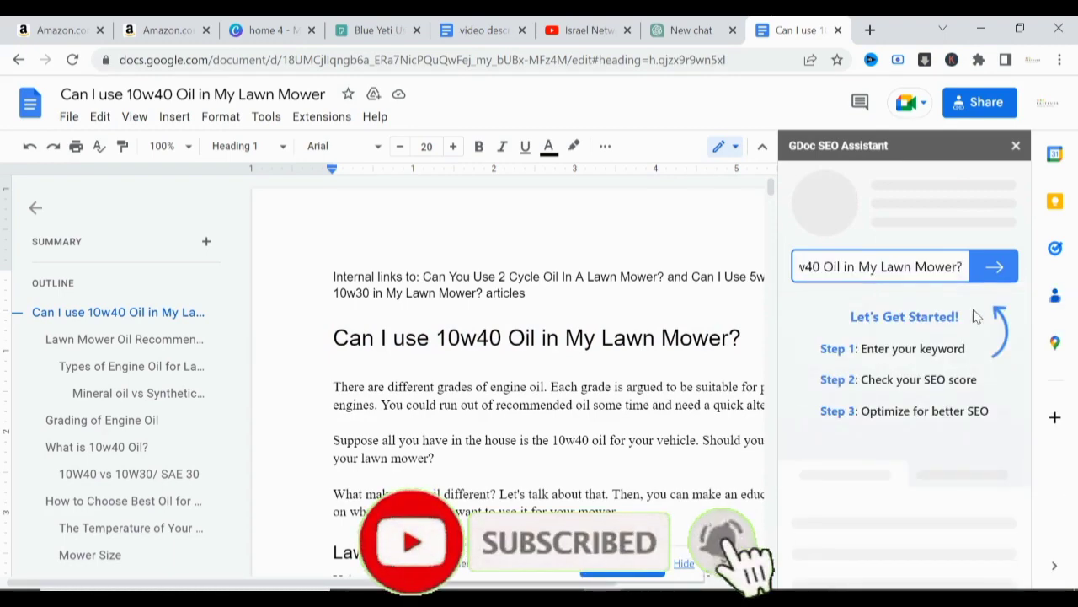
pyautogui.click(995, 268)
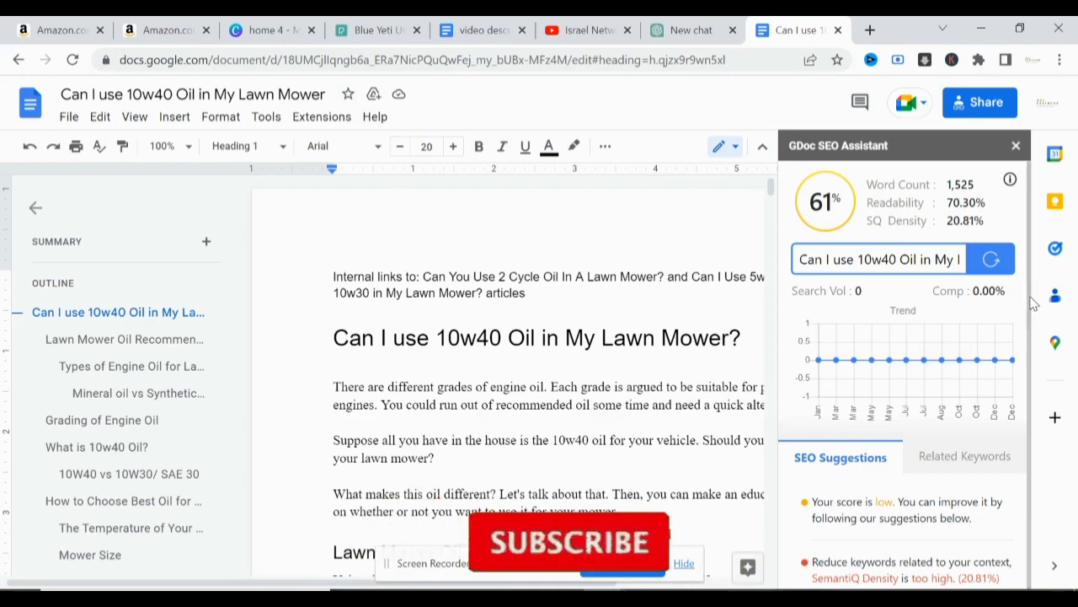
pyautogui.scroll(-1, 1030, 307)
pyautogui.scroll(-5, 1032, 312)
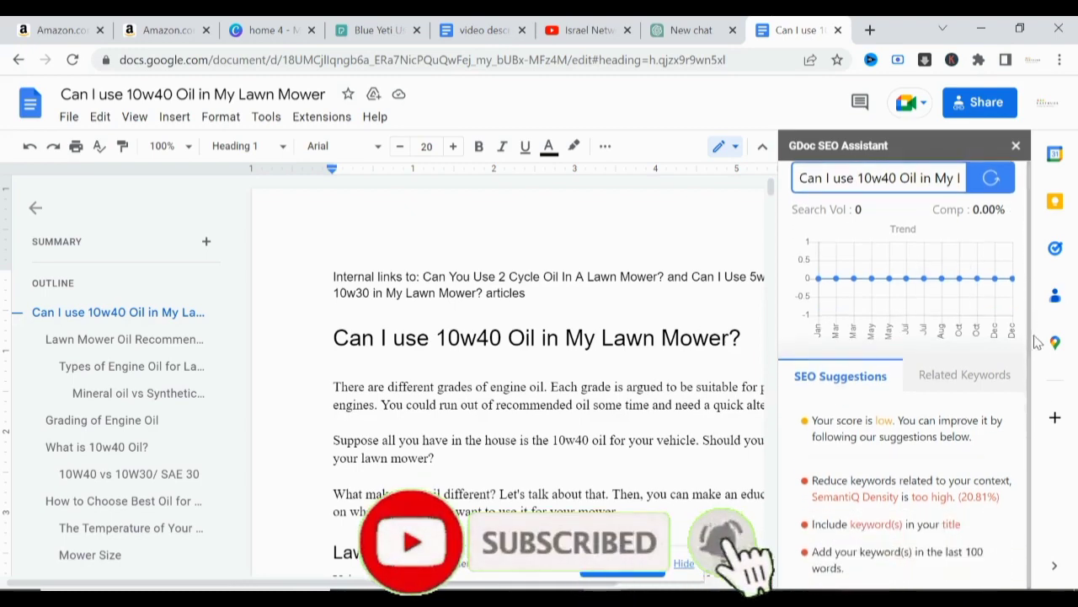
pyautogui.scroll(-1, 1040, 422)
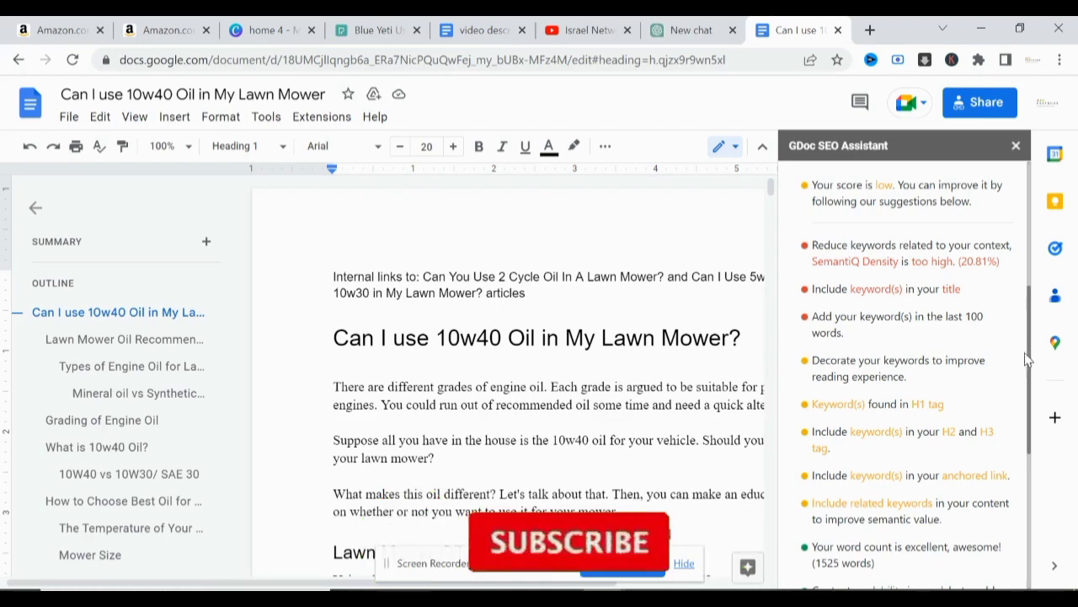
pyautogui.moveTo(1033, 359); pyautogui.dragTo(1038, 454)
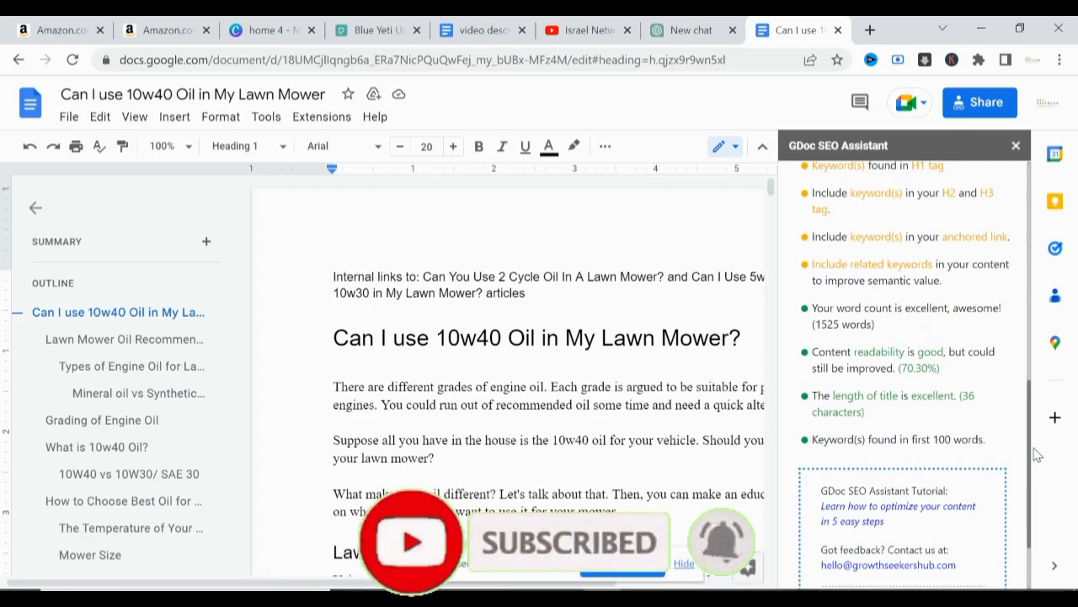
# Go back to the Docs home page and open "The Reasons Why Your Cub Cadet Lawn Mower Won't Start And Fixes" from the recent documents.
pyautogui.click(35, 121)
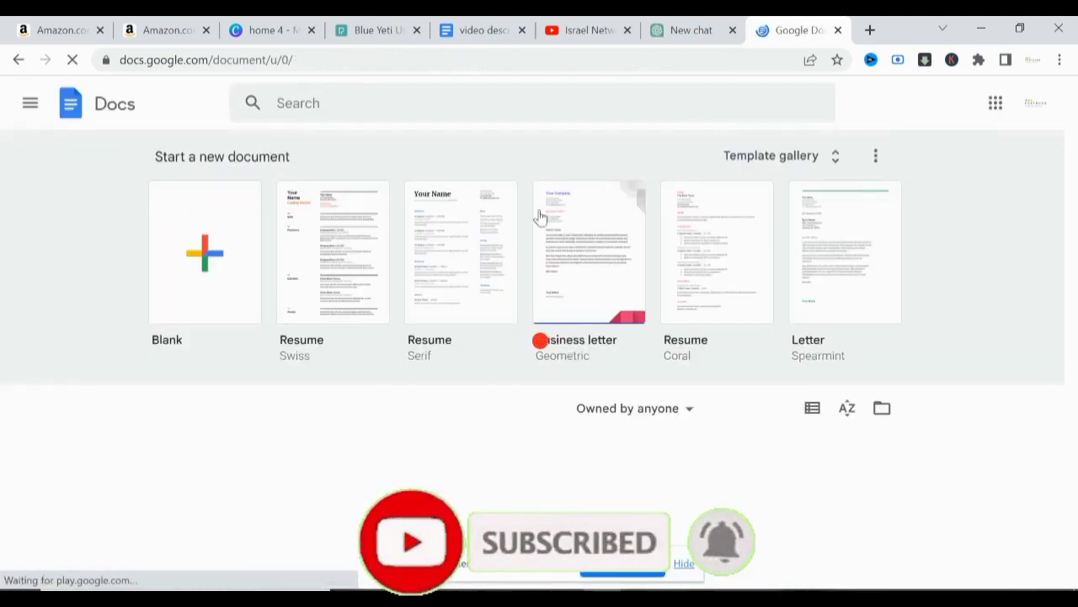
pyautogui.scroll(-1, 1073, 131)
pyautogui.moveTo(1073, 130); pyautogui.dragTo(1075, 143)
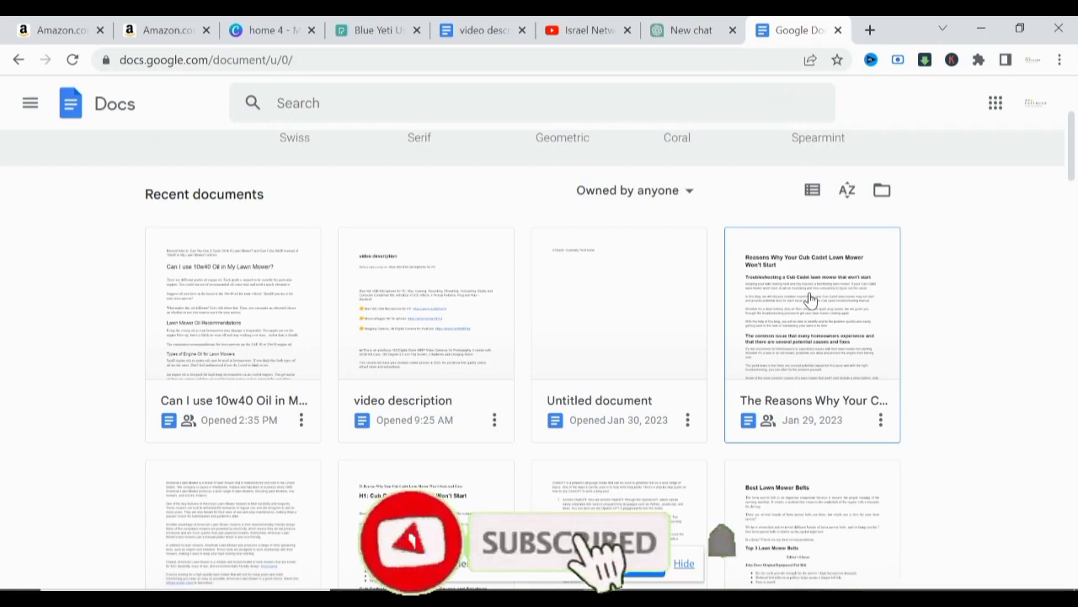
pyautogui.click(809, 299)
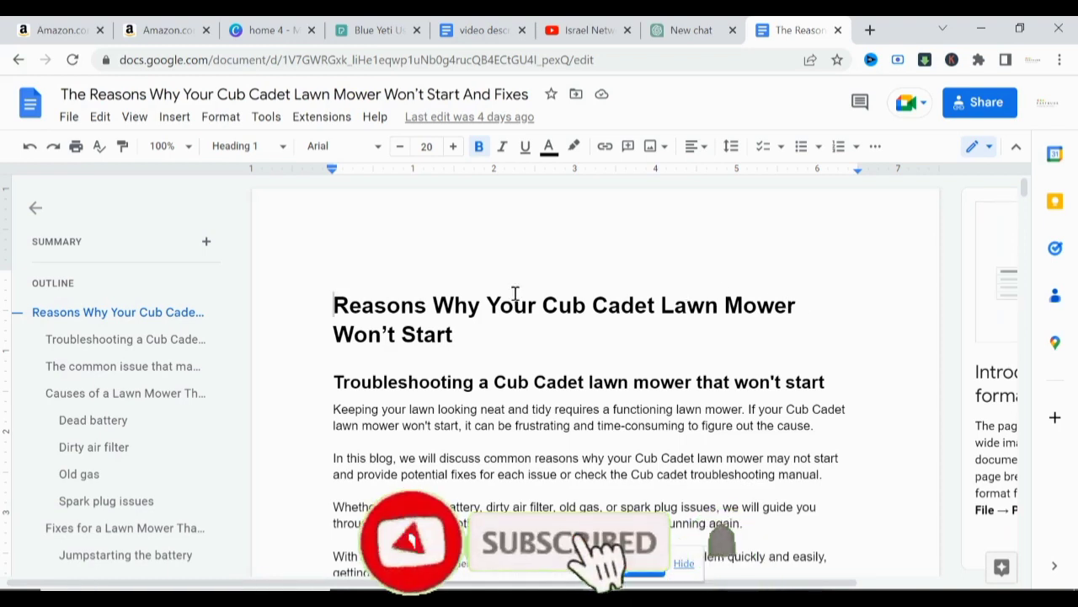
# Copy the phrase "Cub Cadet Lawn Mower Won't Start" from the article's main heading.
pyautogui.click(459, 334)
pyautogui.moveTo(483, 328); pyautogui.dragTo(544, 305)
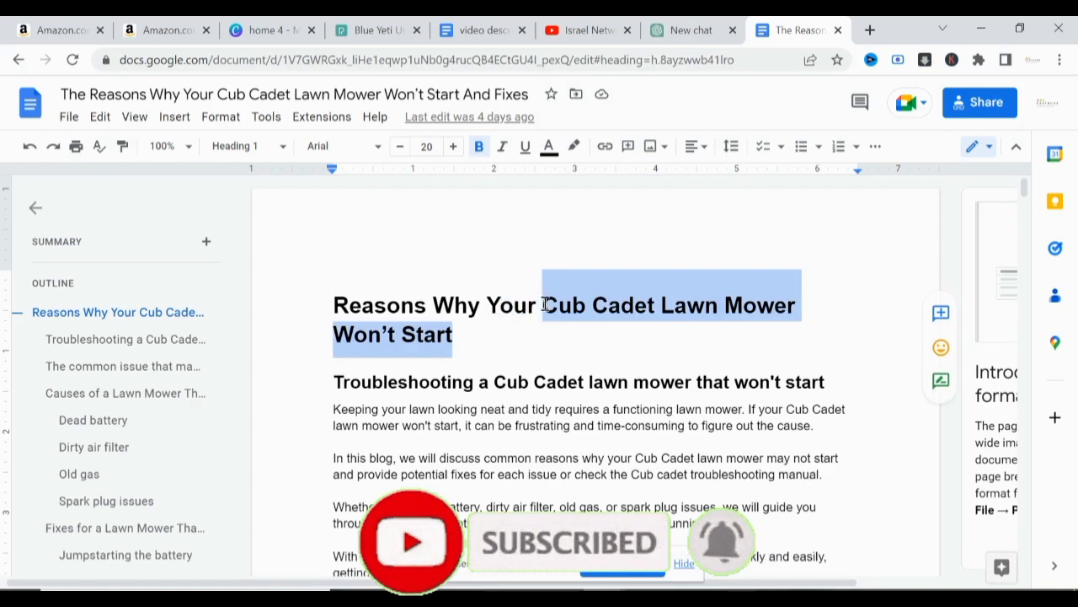
pyautogui.rightClick(544, 305)
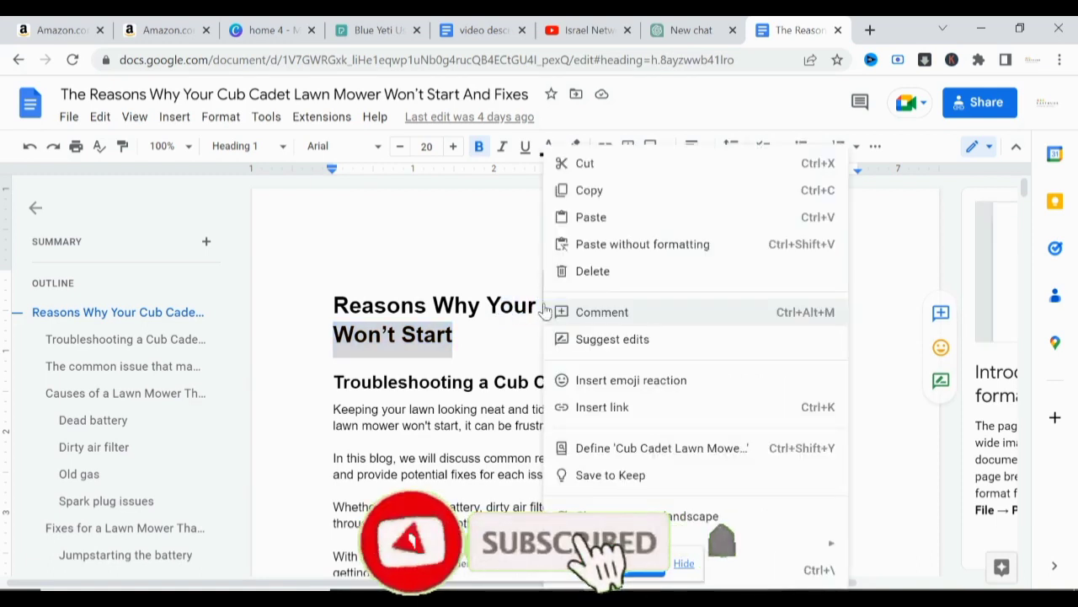
pyautogui.click(610, 194)
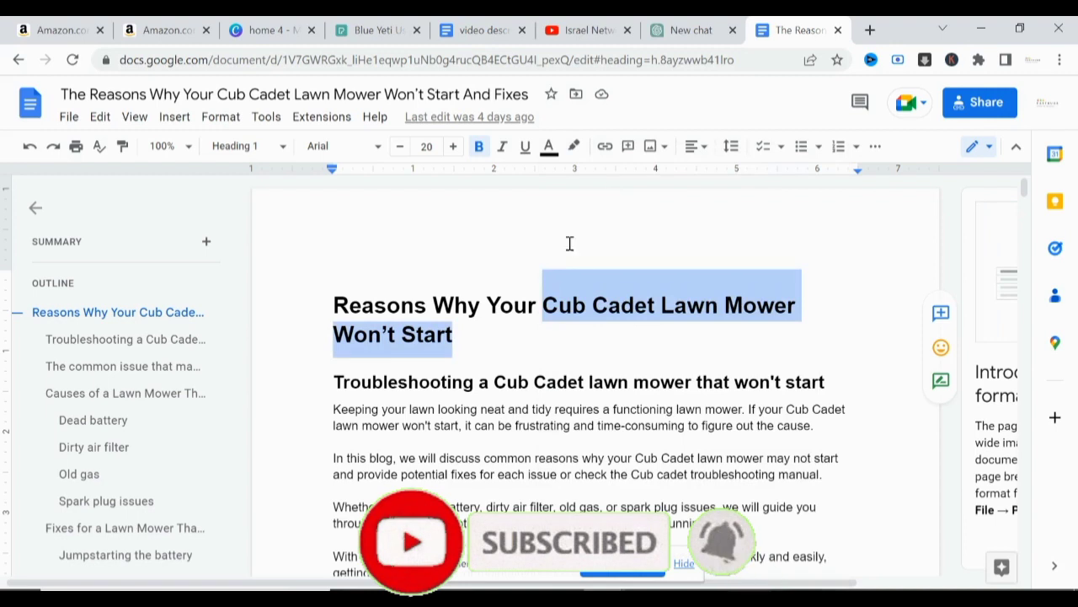
pyautogui.click(512, 326)
# Launch GDoc SEO Assistant for the Cub Cadet article.
pyautogui.click(327, 123)
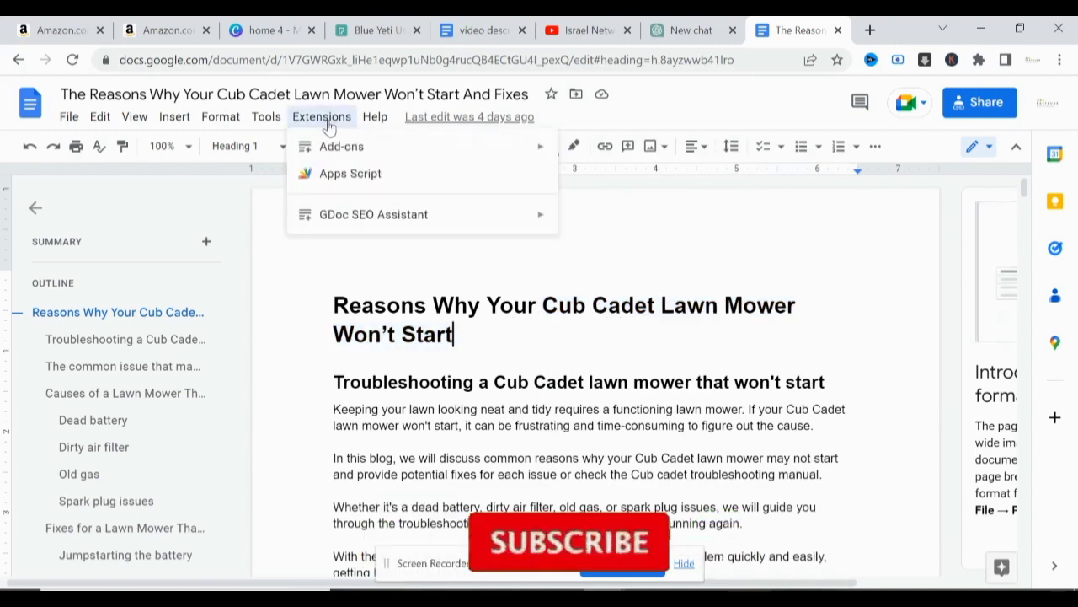
pyautogui.moveTo(494, 217)
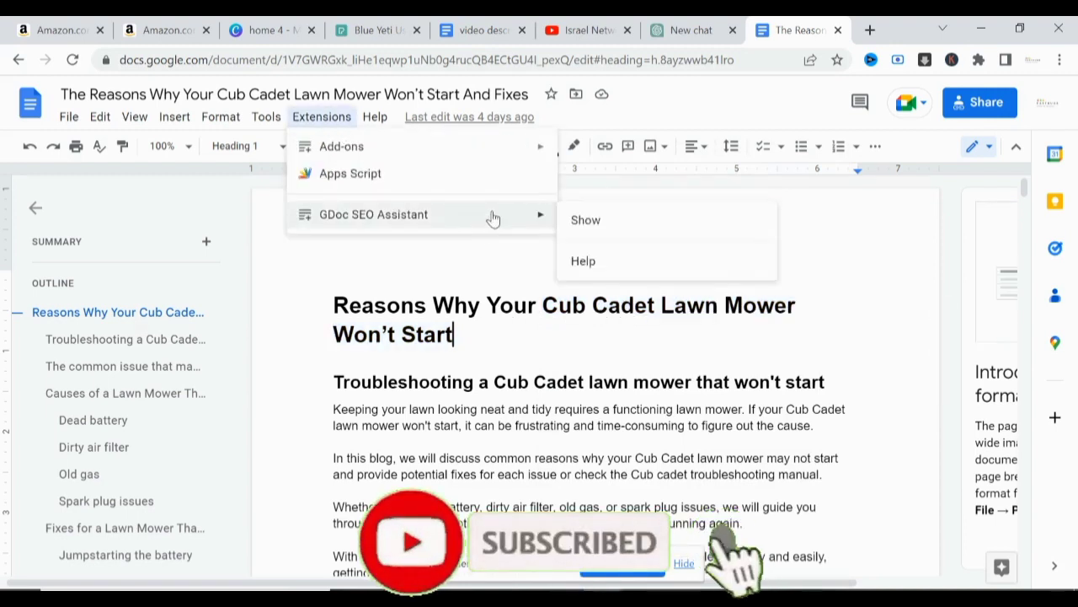
pyautogui.click(586, 223)
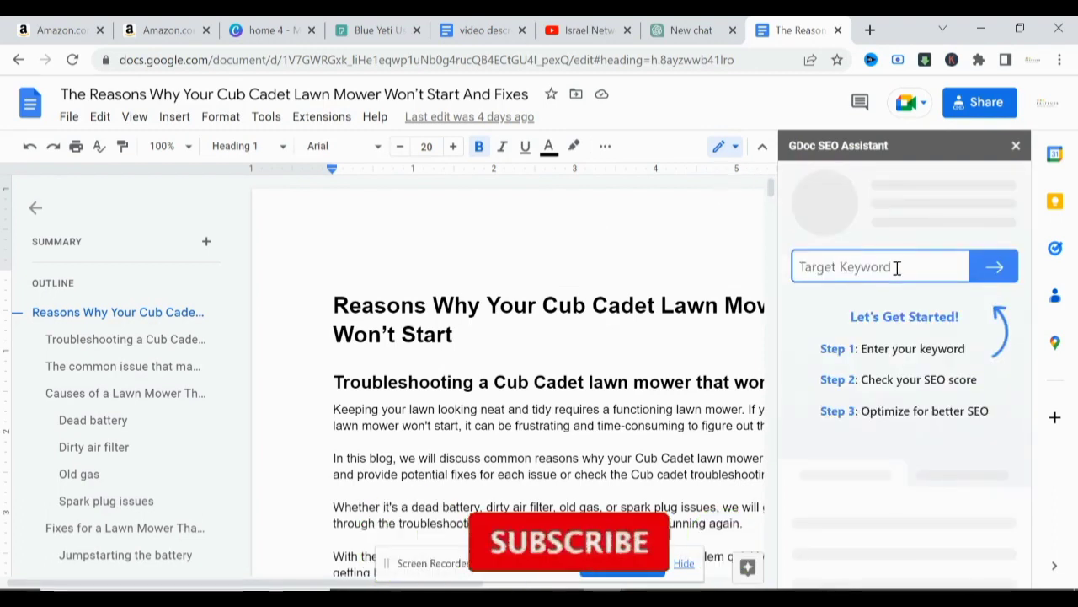
# Run the SEO analysis with the copied phrase "Cub Cadet Lawn Mower Won't Start" as target keyword and read the SEO suggestions.
pyautogui.click(859, 268)
pyautogui.rightClick(859, 274)
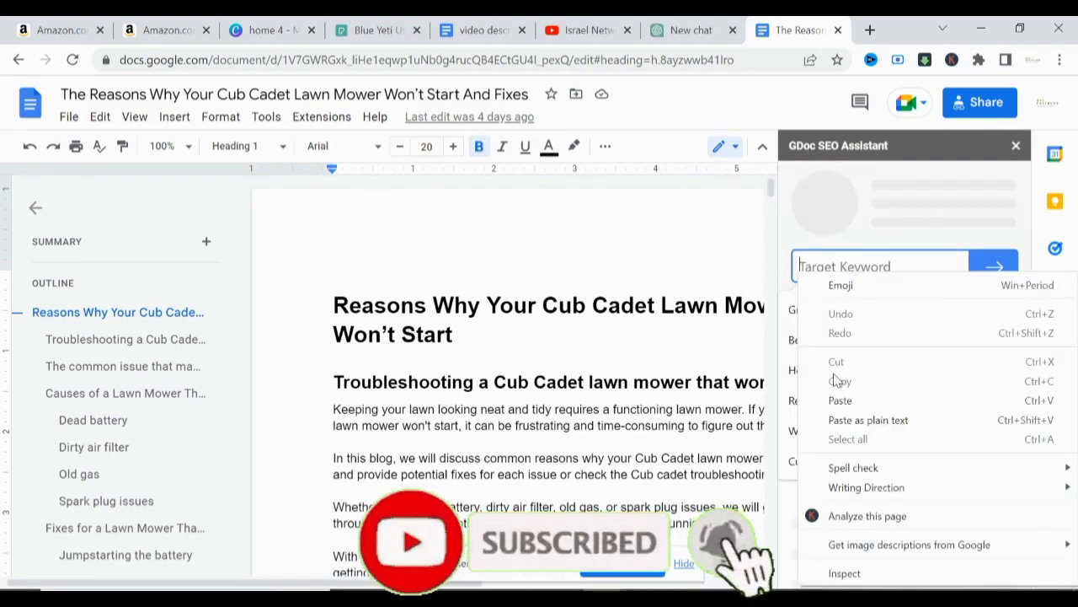
pyautogui.click(853, 401)
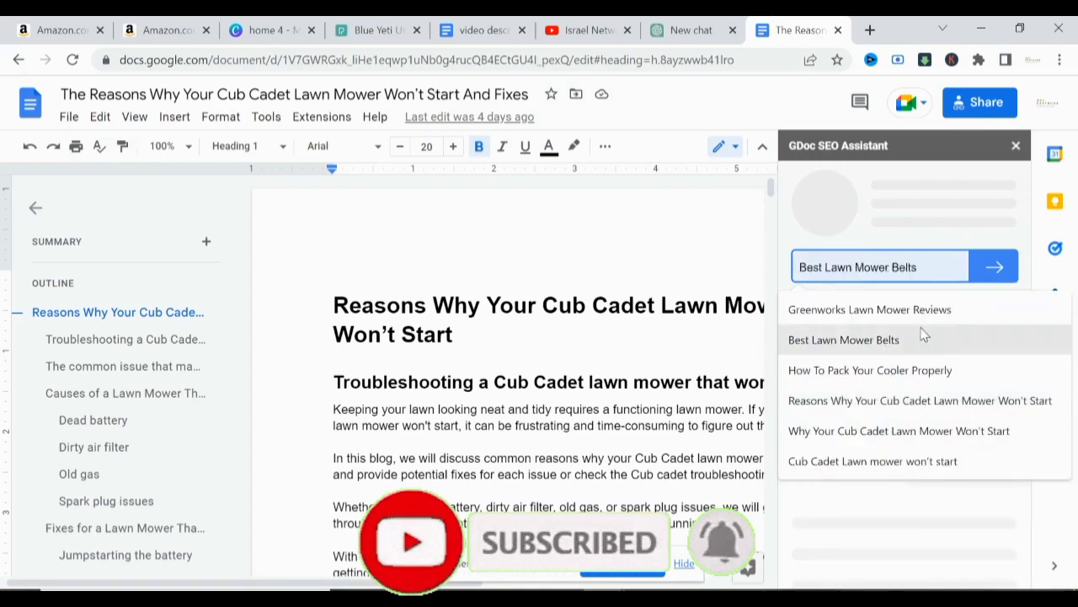
pyautogui.click(995, 267)
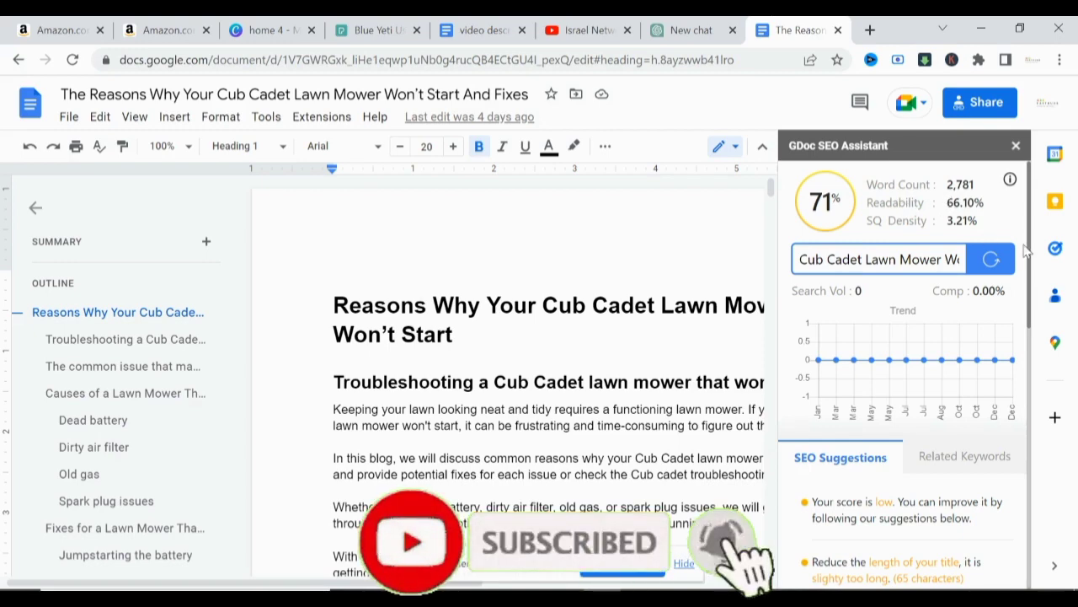
pyautogui.moveTo(1033, 257); pyautogui.dragTo(1036, 335)
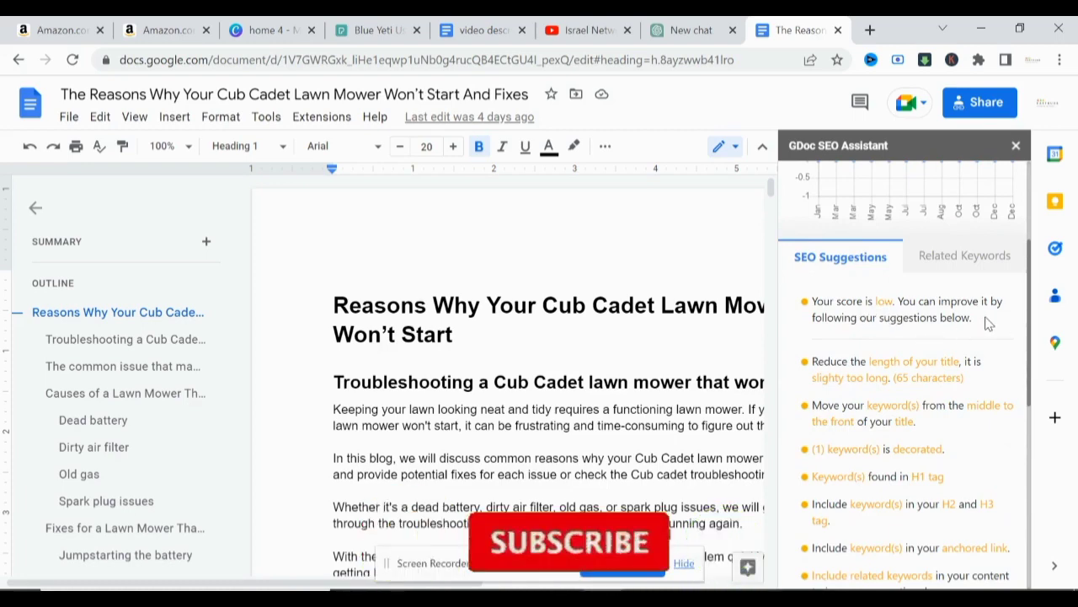
pyautogui.moveTo(1033, 330); pyautogui.dragTo(1037, 364)
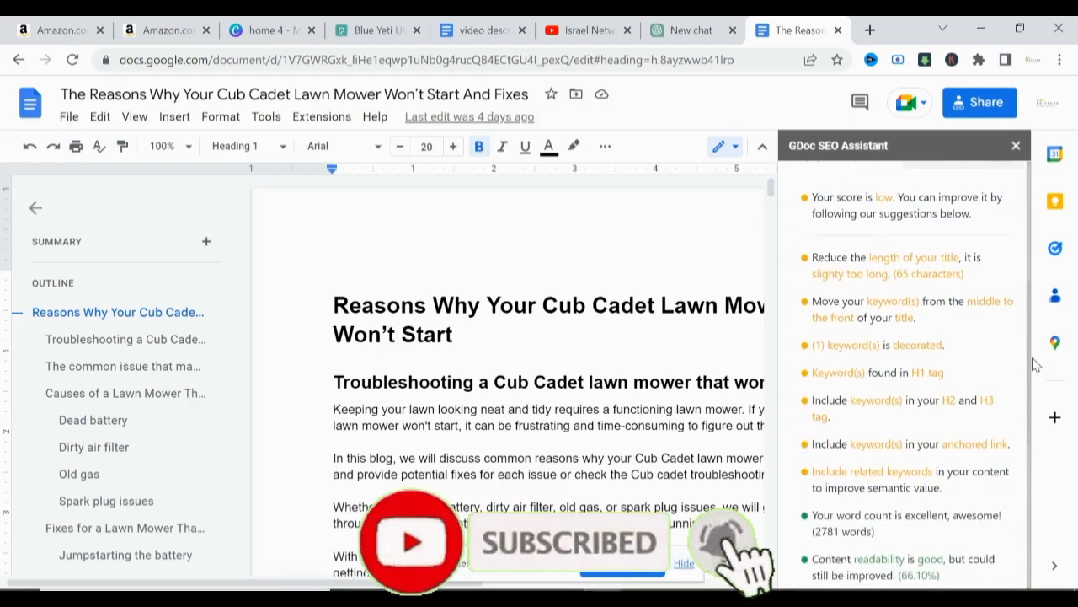
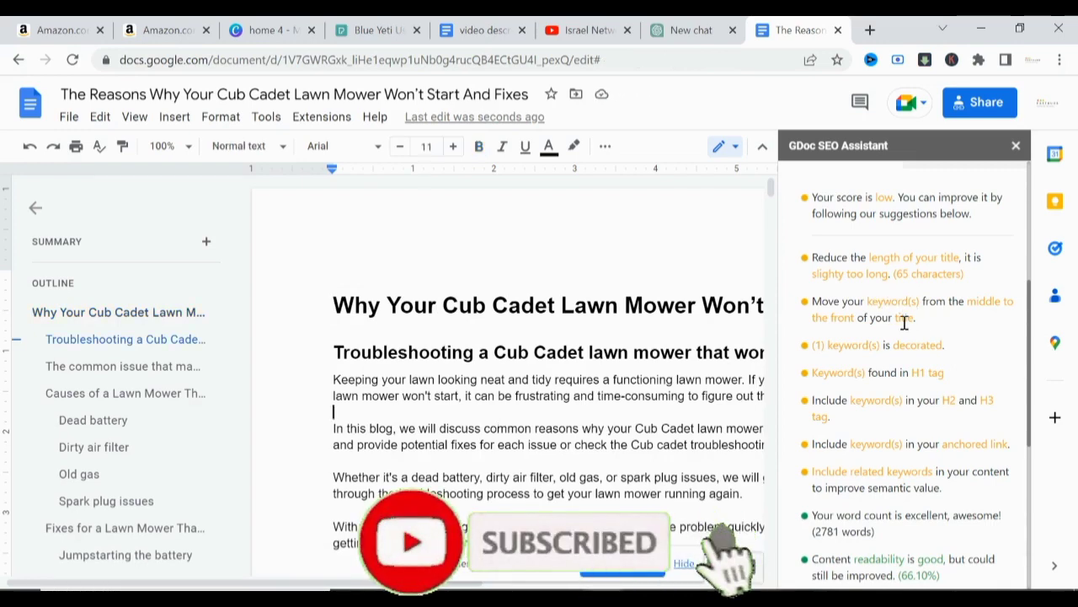
# Reword the article's main heading to "Cub Cadet Lawn Mower Won't Start - Why" so the keyword comes first.
pyautogui.hotkey('ctrl', 'z')
pyautogui.click(722, 305)
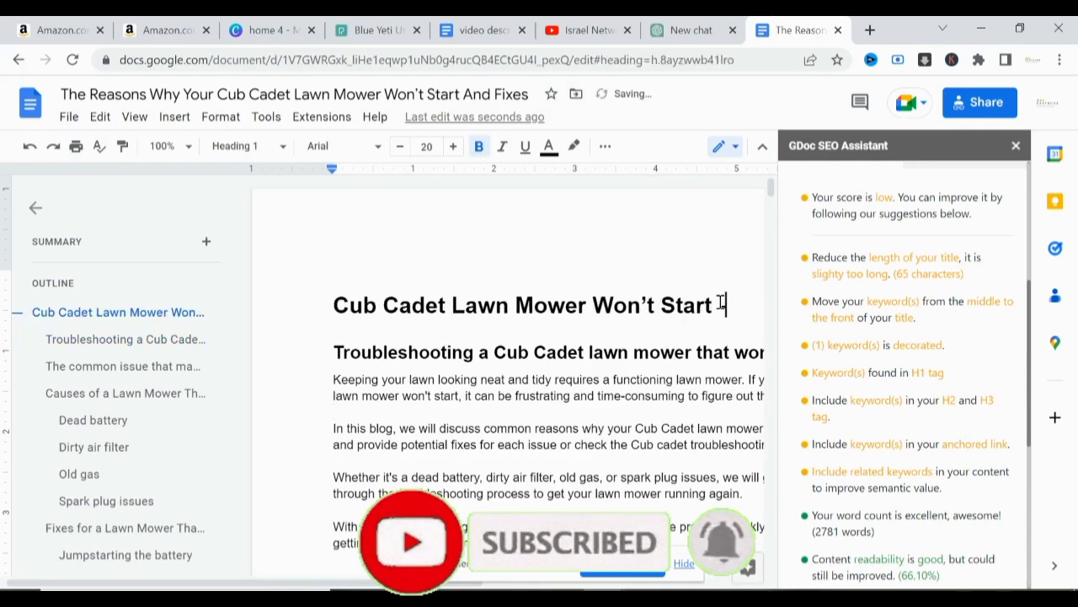
pyautogui.write('-')
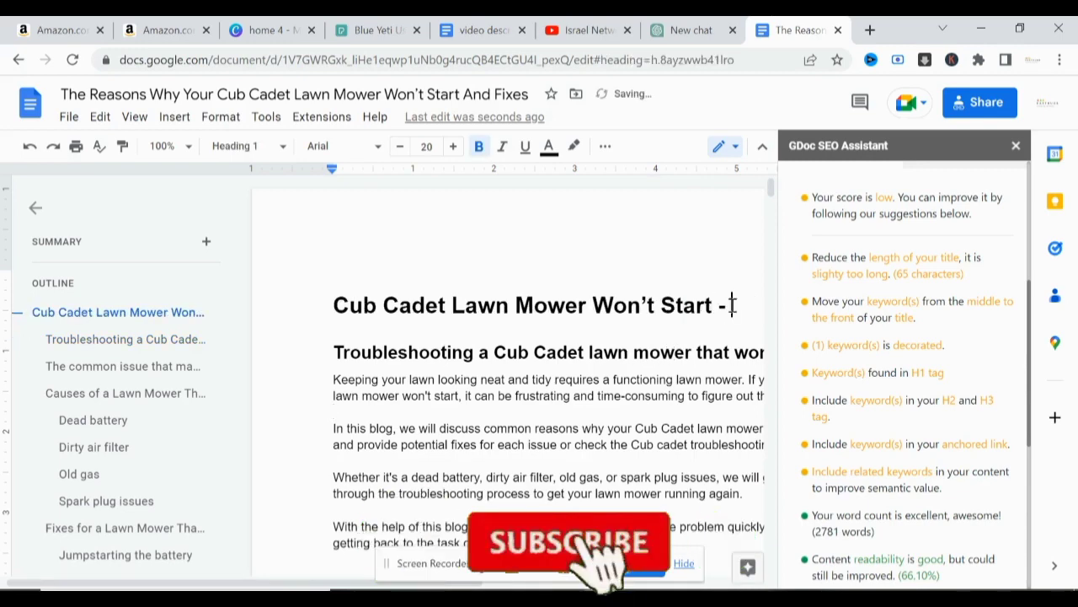
pyautogui.rightClick(733, 303)
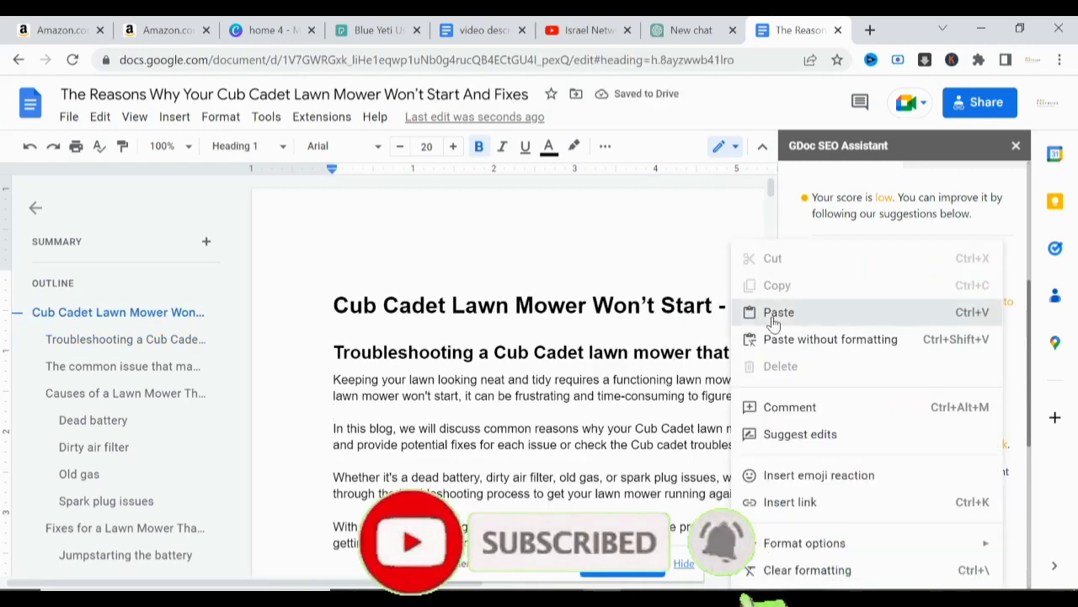
pyautogui.click(775, 313)
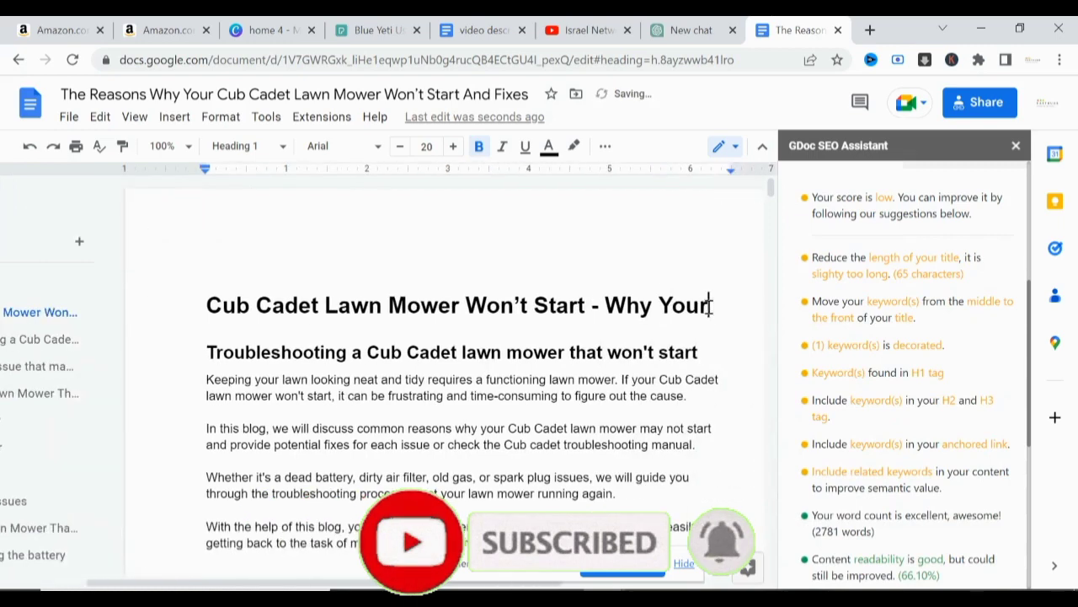
pyautogui.press('BackSpace')
pyautogui.press('BackSpace')
pyautogui.press('BackSpace')
pyautogui.press('BackSpace')
pyautogui.press('BackSpace')
pyautogui.press('BackSpace')
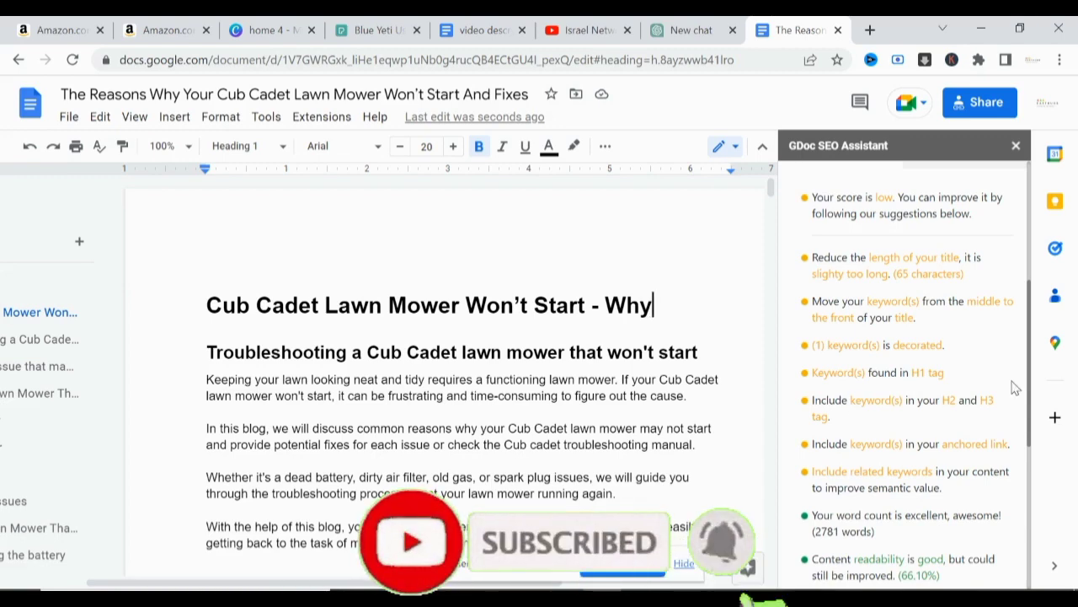
# Review the article's H2 headings and copy "Cub Cadet lawn mower that won't start" from the "Troubleshooting" heading.
pyautogui.moveTo(1032, 392)
pyautogui.mouseDown()
pyautogui.moveTo(1039, 469)
pyautogui.moveTo(1023, 375)
pyautogui.mouseUp()
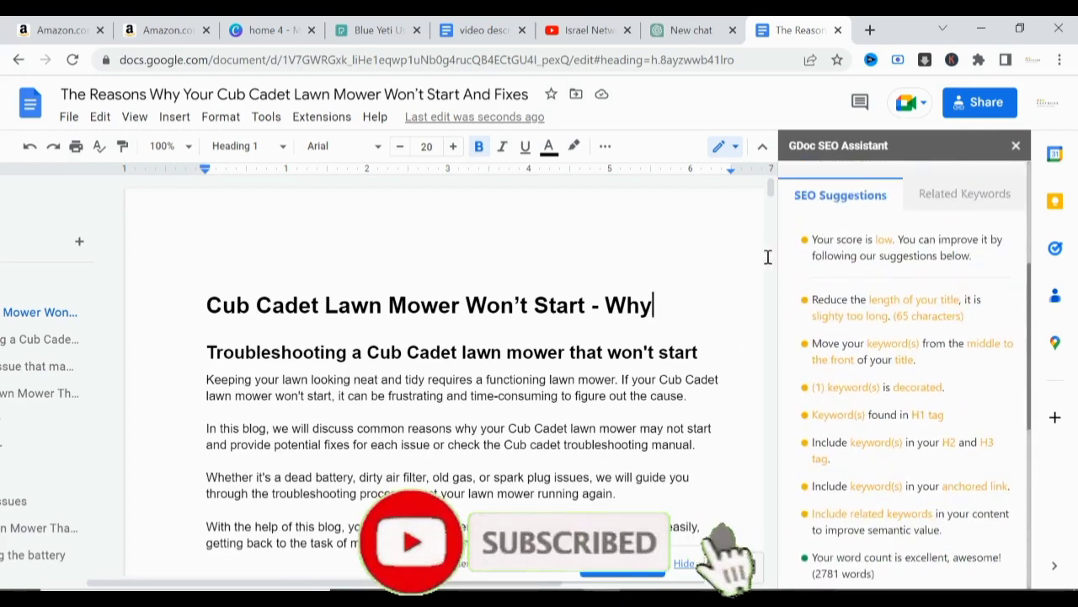
pyautogui.moveTo(769, 192); pyautogui.dragTo(772, 205)
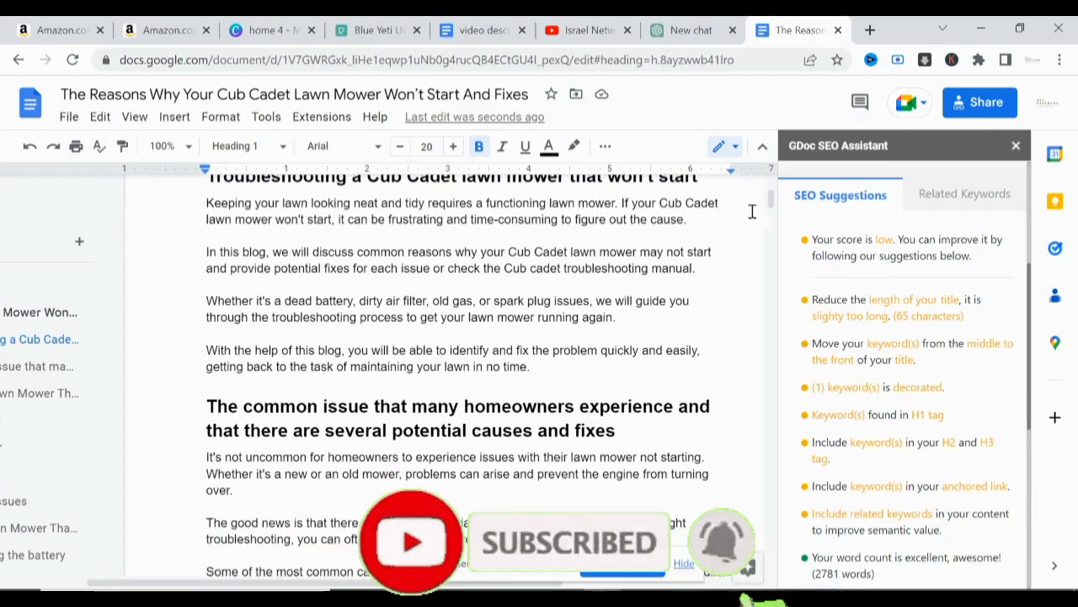
pyautogui.moveTo(771, 204); pyautogui.dragTo(772, 198)
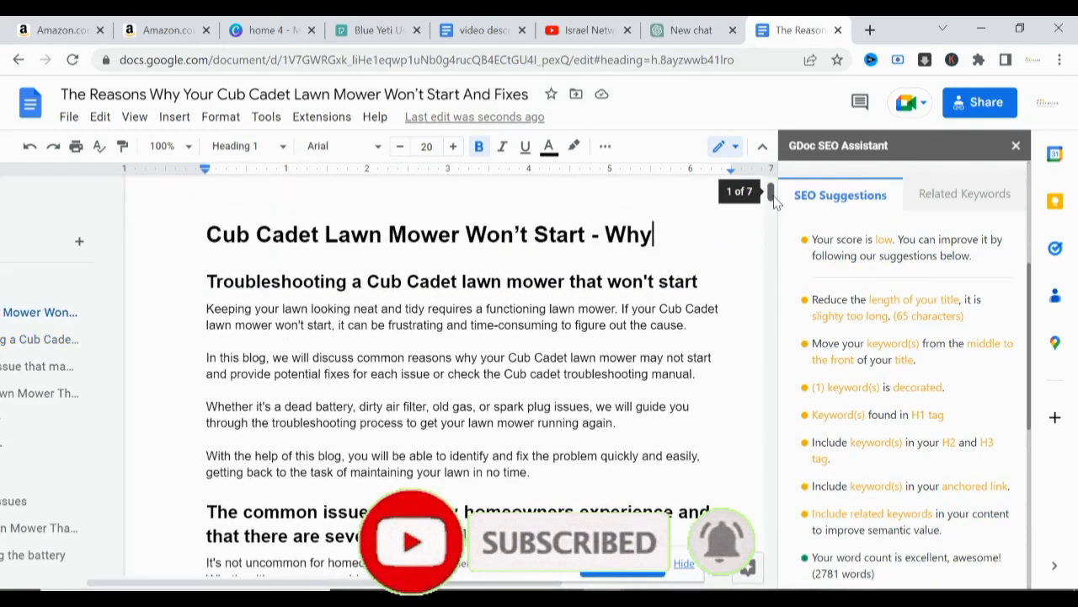
pyautogui.click(642, 280)
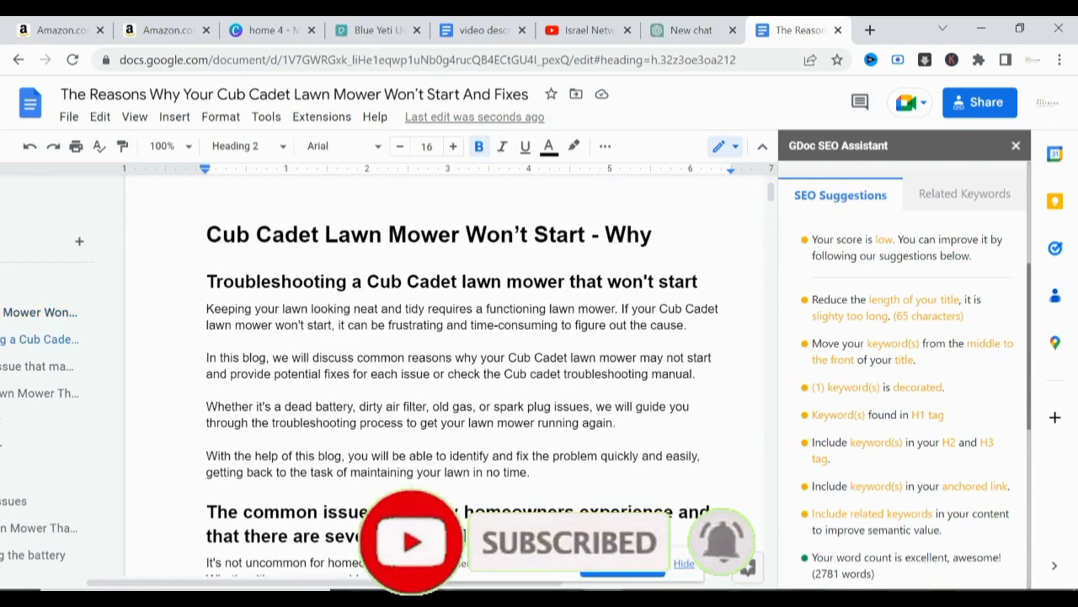
pyautogui.click(509, 509)
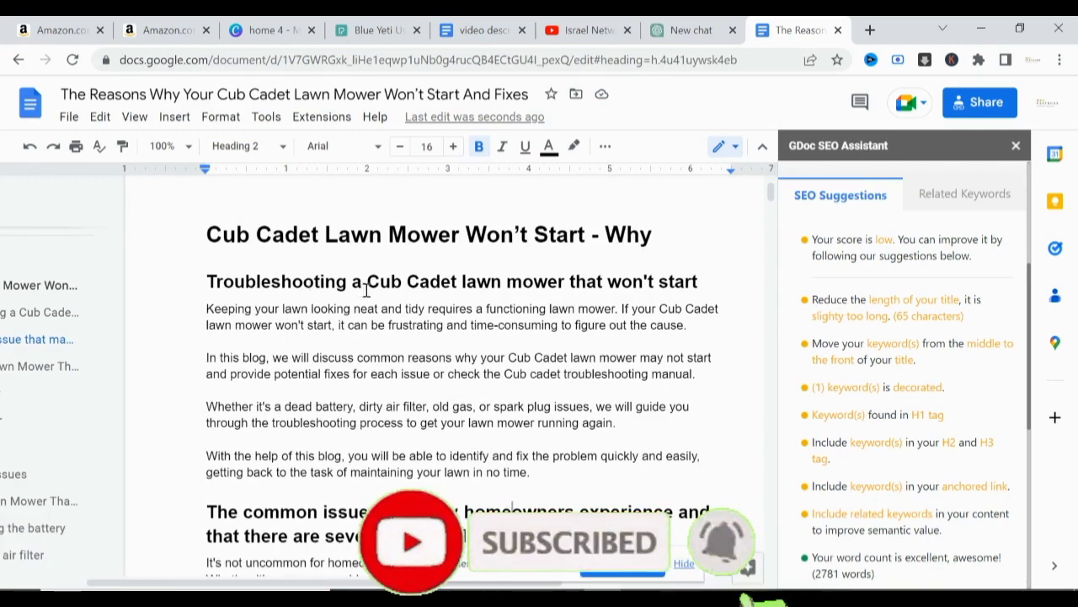
pyautogui.moveTo(371, 280); pyautogui.dragTo(699, 279)
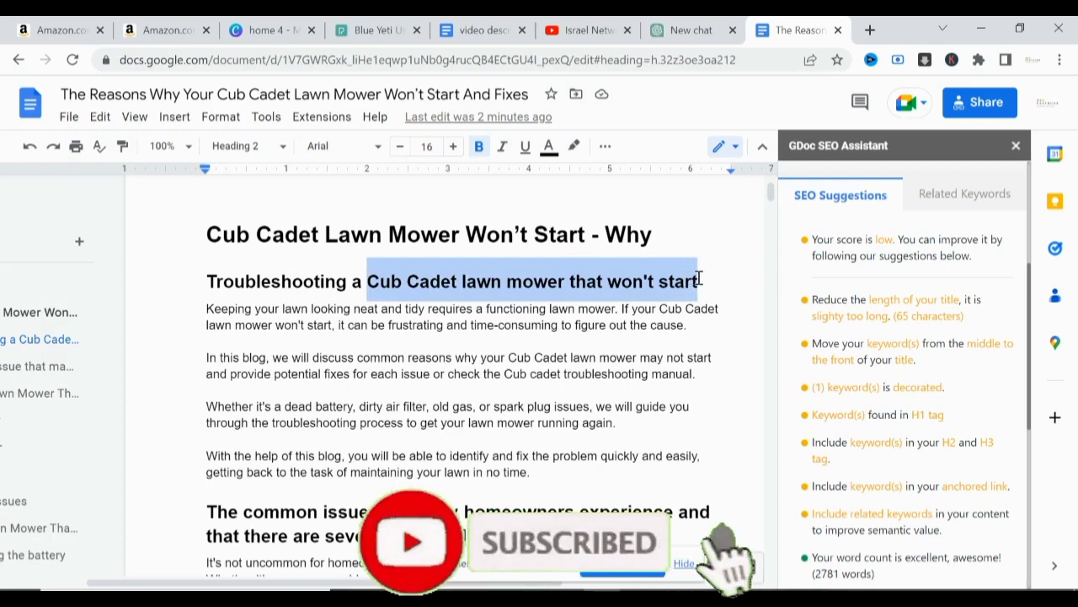
pyautogui.rightClick(576, 286)
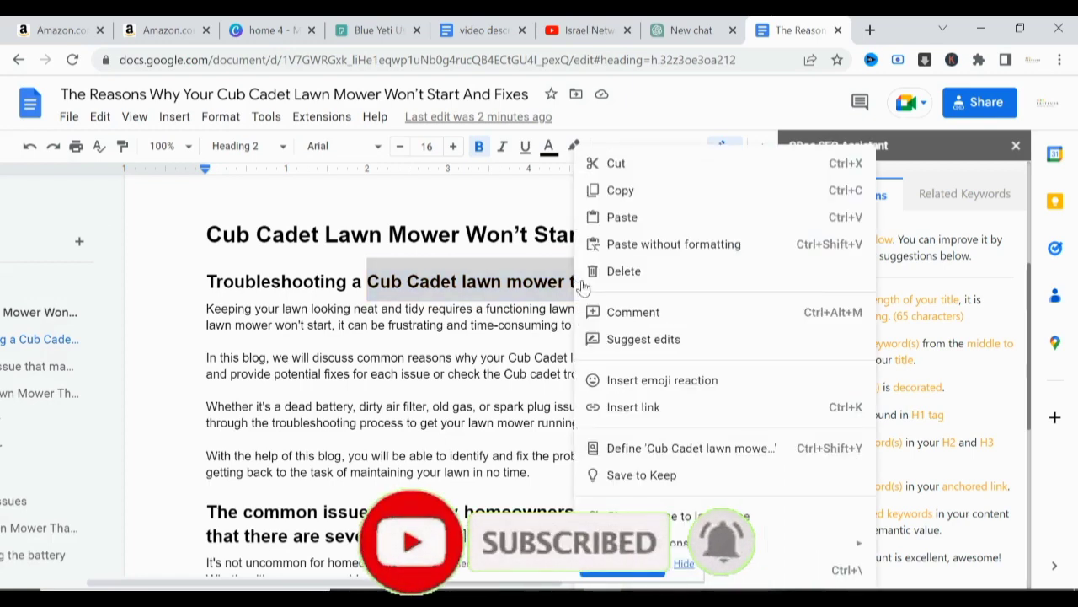
pyautogui.click(623, 192)
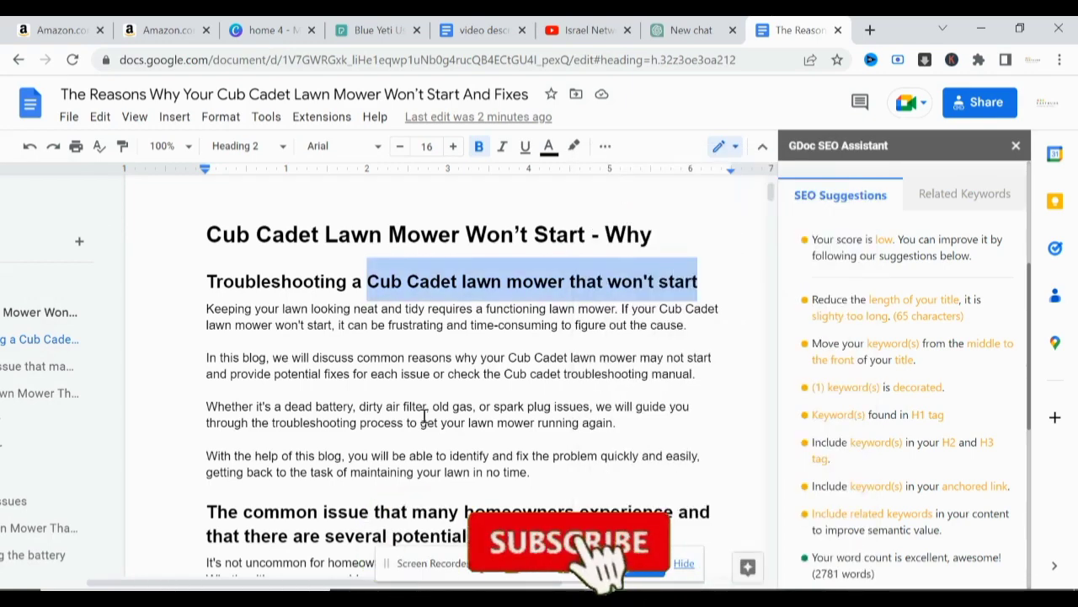
# Add the copied phrase "Cub Cadet lawn mower that won't start" to the end of the H2 heading beginning "The common issue that many homeowners experience".
pyautogui.click(422, 417)
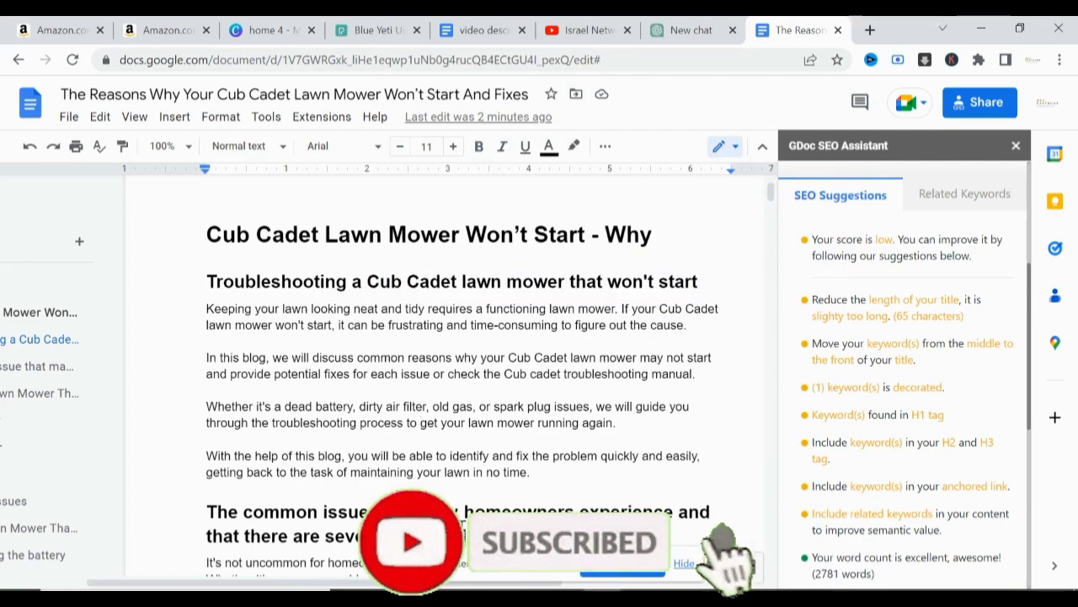
pyautogui.click(38, 365)
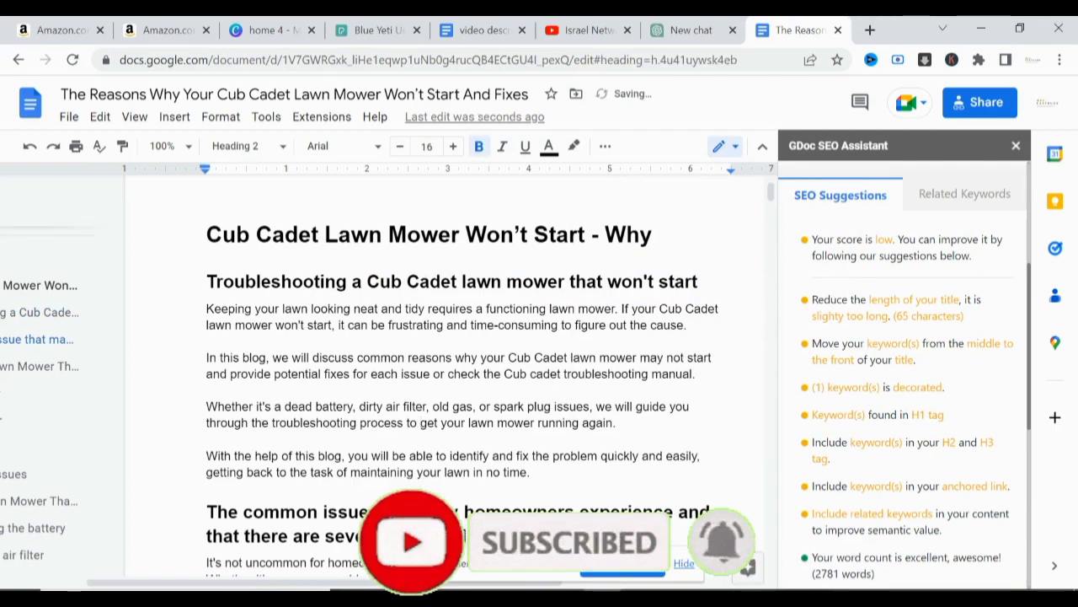
pyautogui.rightClick(623, 189)
pyautogui.click(686, 261)
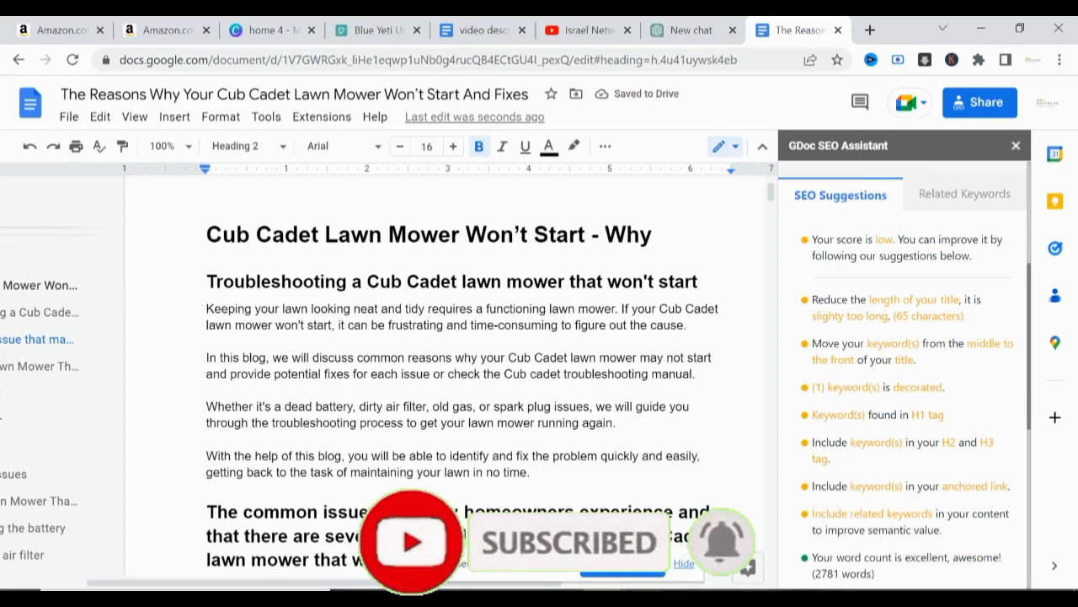
pyautogui.press('BackSpace')
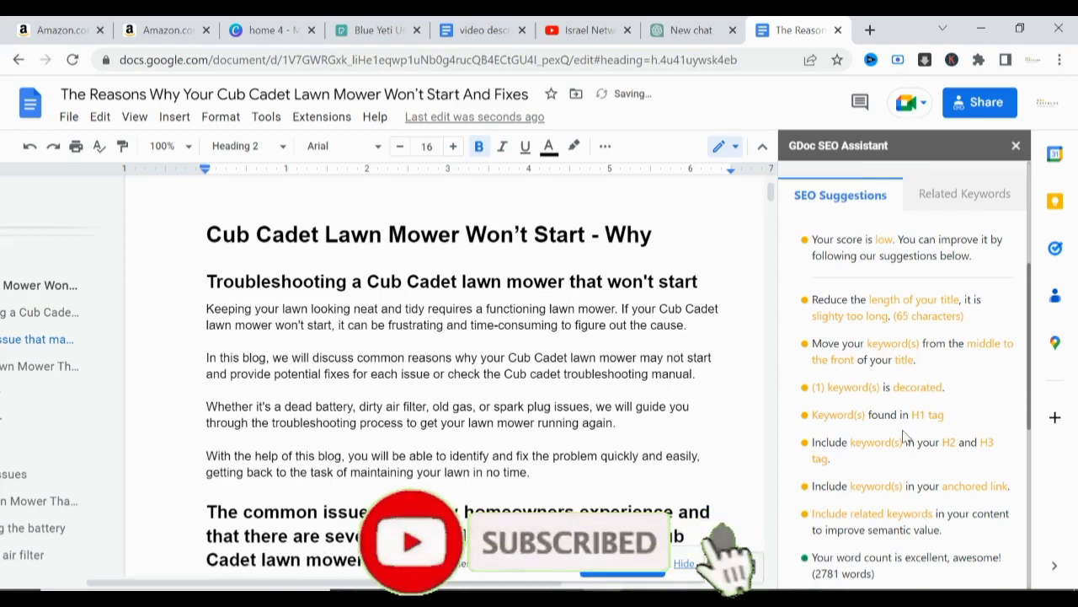
# Add the copied keyword phrase after "Dead battery" in the H3 heading under "Causes of a Lawn Mower That Won't Start".
pyautogui.scroll(-1, 927, 320)
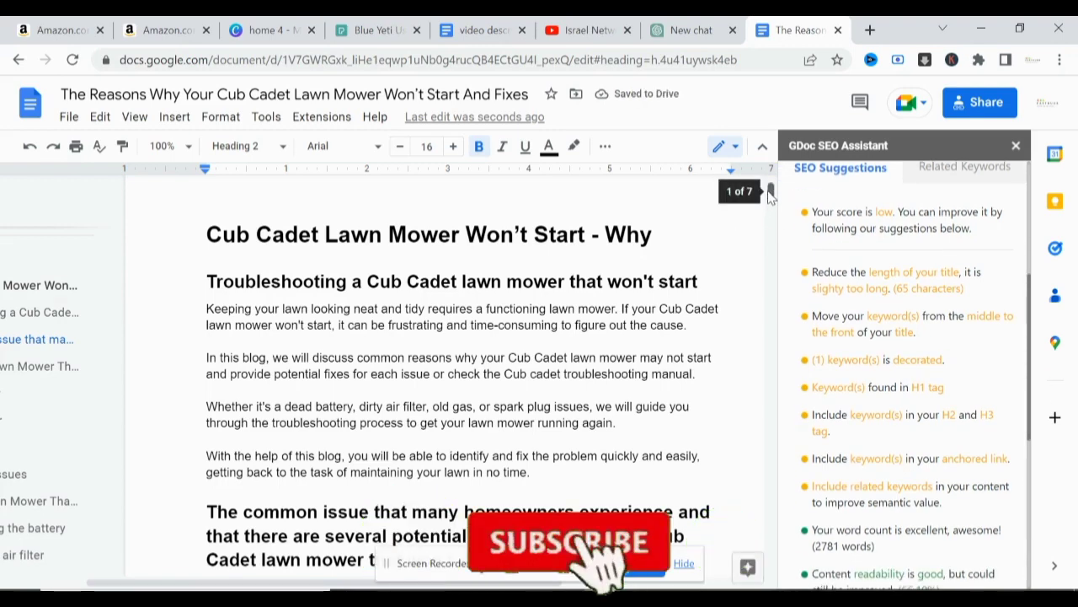
pyautogui.moveTo(773, 199); pyautogui.dragTo(777, 247)
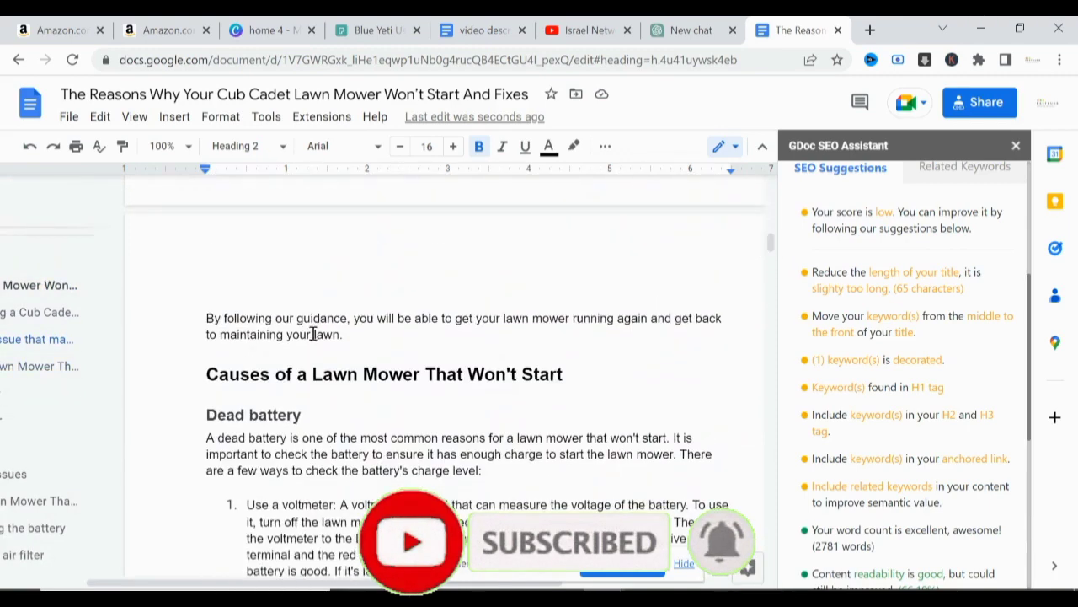
pyautogui.click(309, 413)
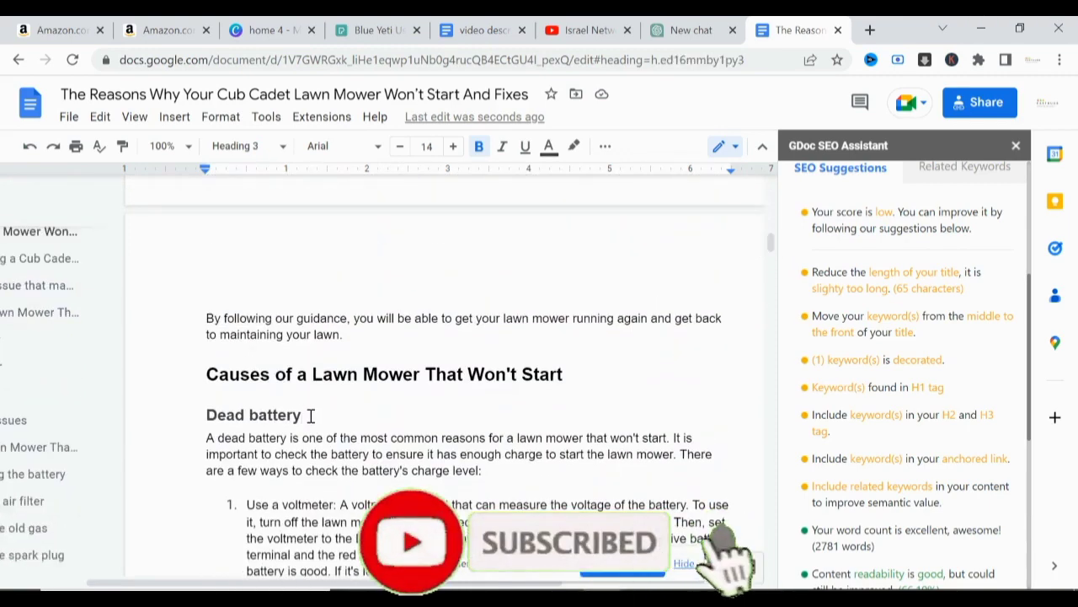
pyautogui.rightClick(309, 415)
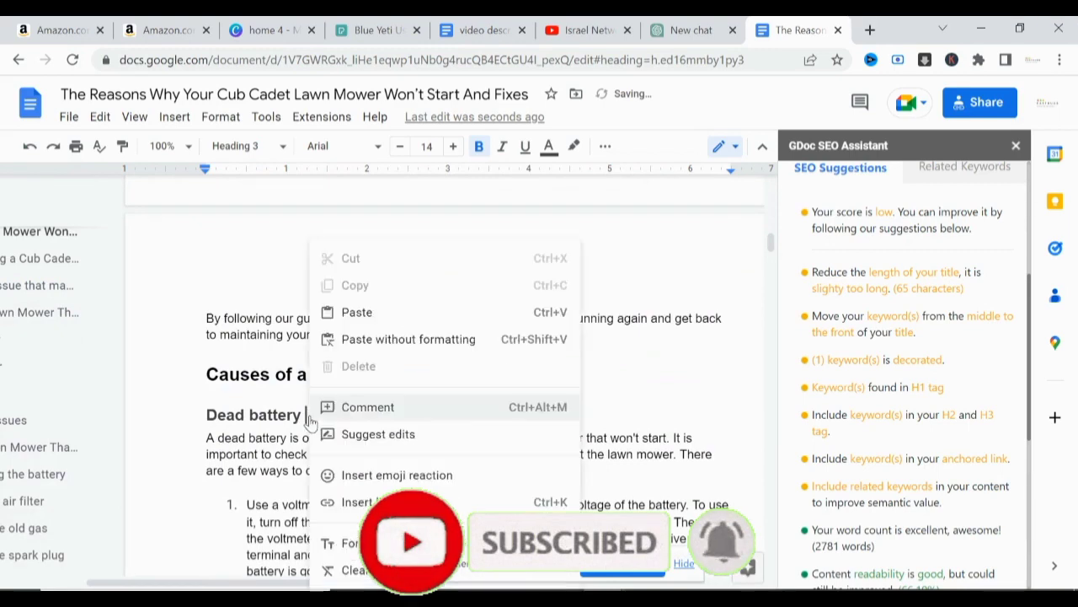